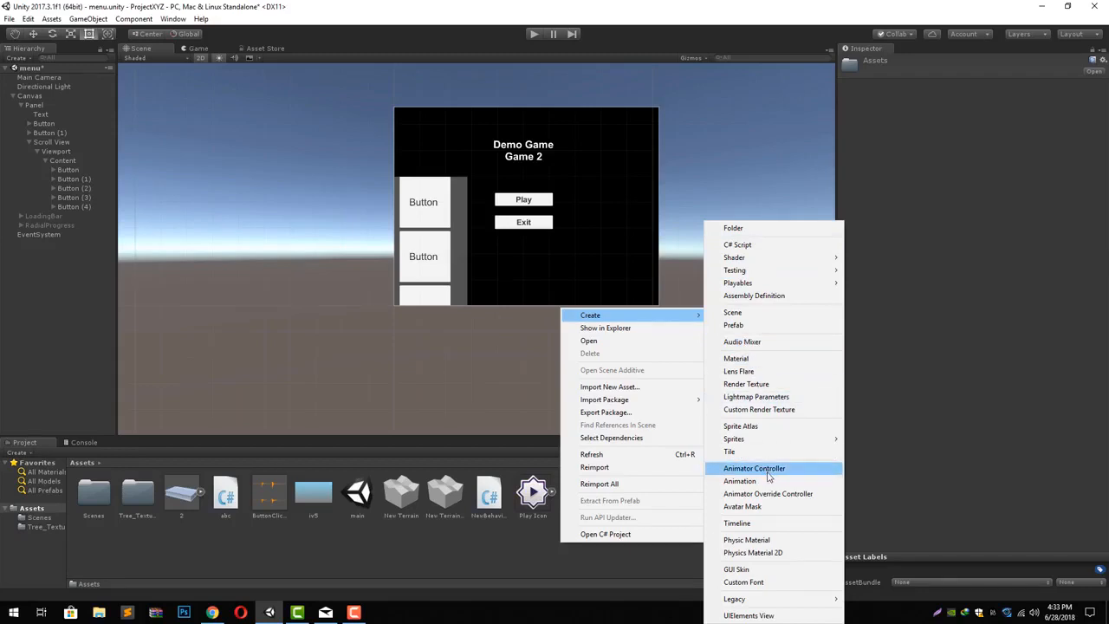
Create an Animator Controller named AnimCtrl in the Assets folder and open it for editing
click(754, 468)
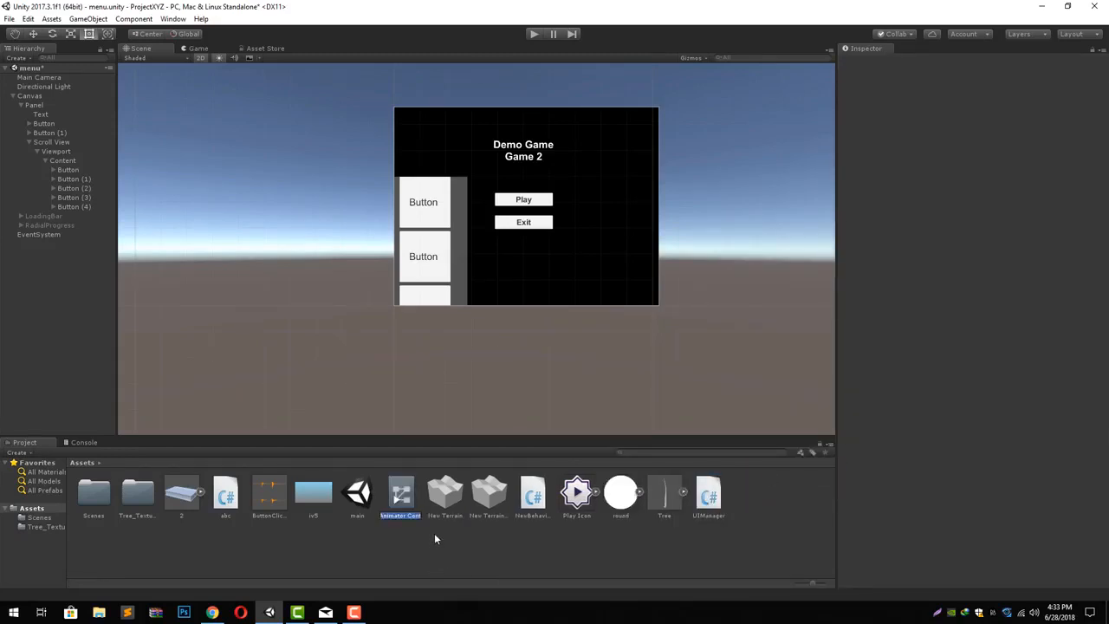
text(AnimCo)
key(BackSpace)
key(Return)
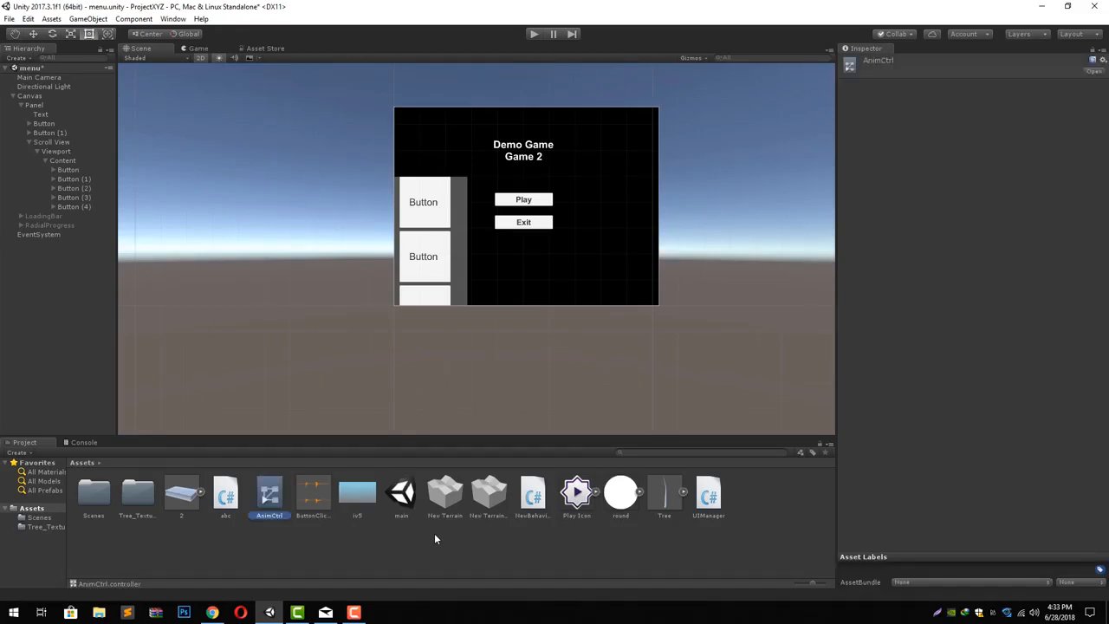
double_click(271, 485)
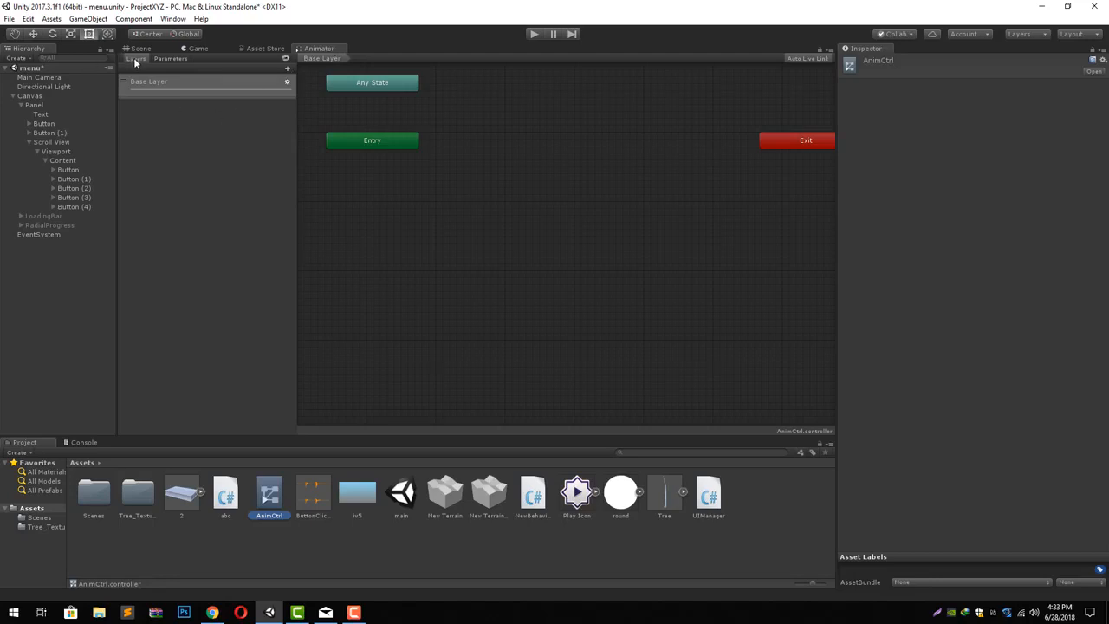
Add a second layer to the animator controller, keeping its default name
click(180, 57)
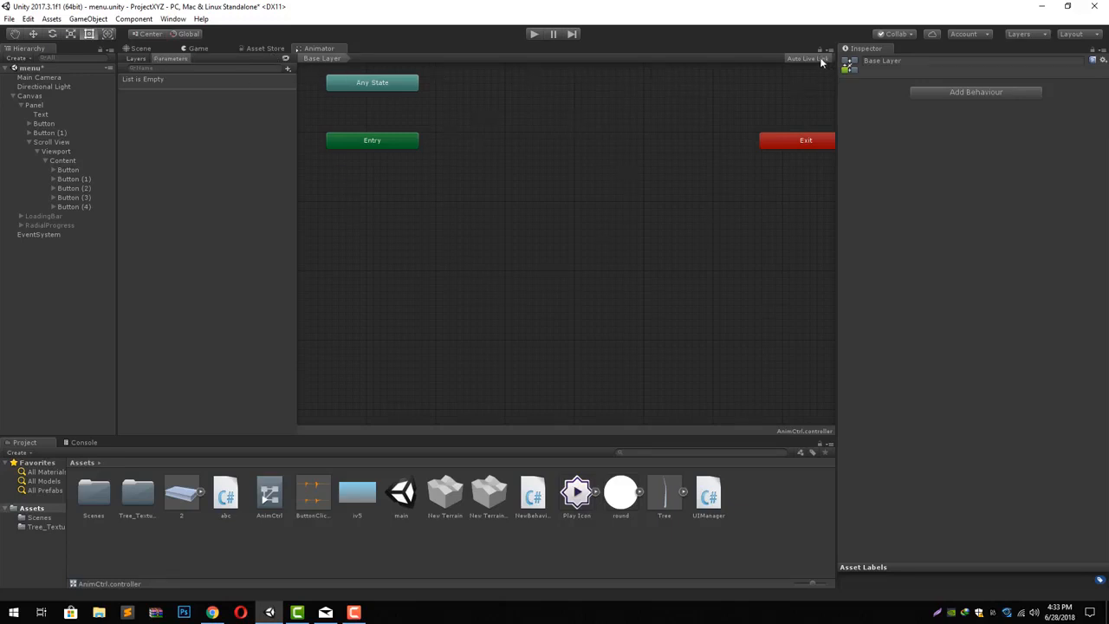
click(135, 58)
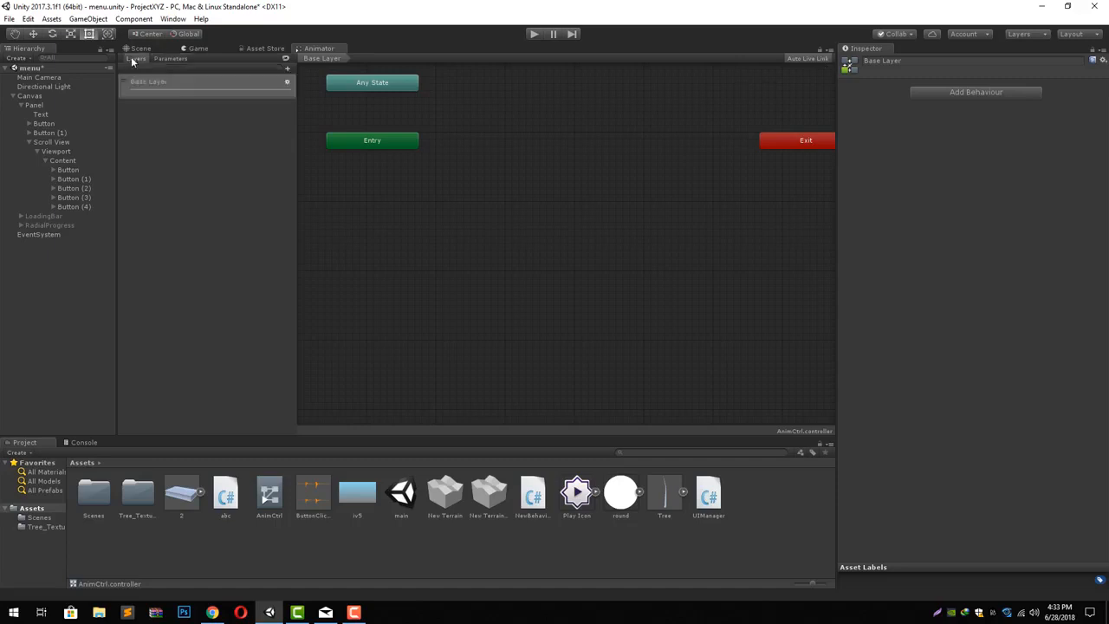
click(289, 68)
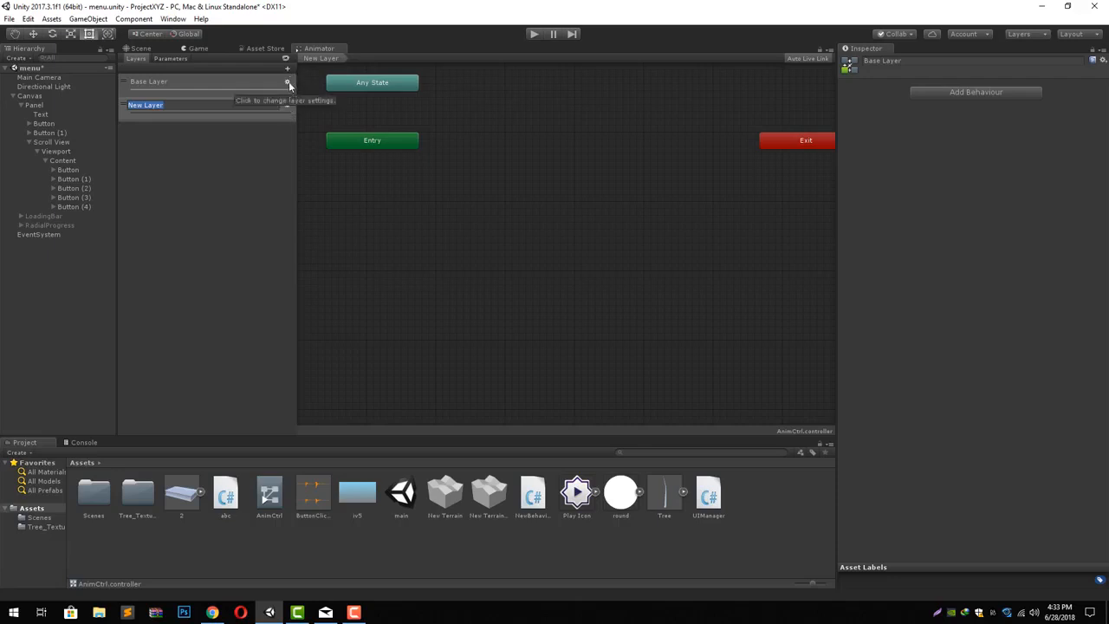
click(288, 81)
click(287, 83)
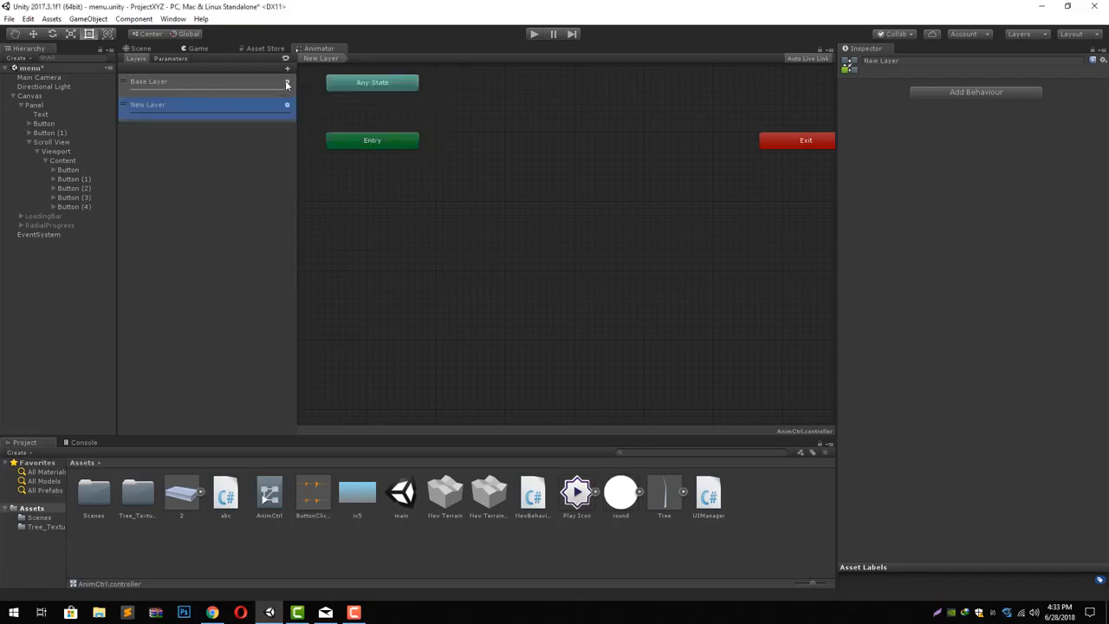
Examine the Base Layer's settings, including its available Blending options
click(287, 83)
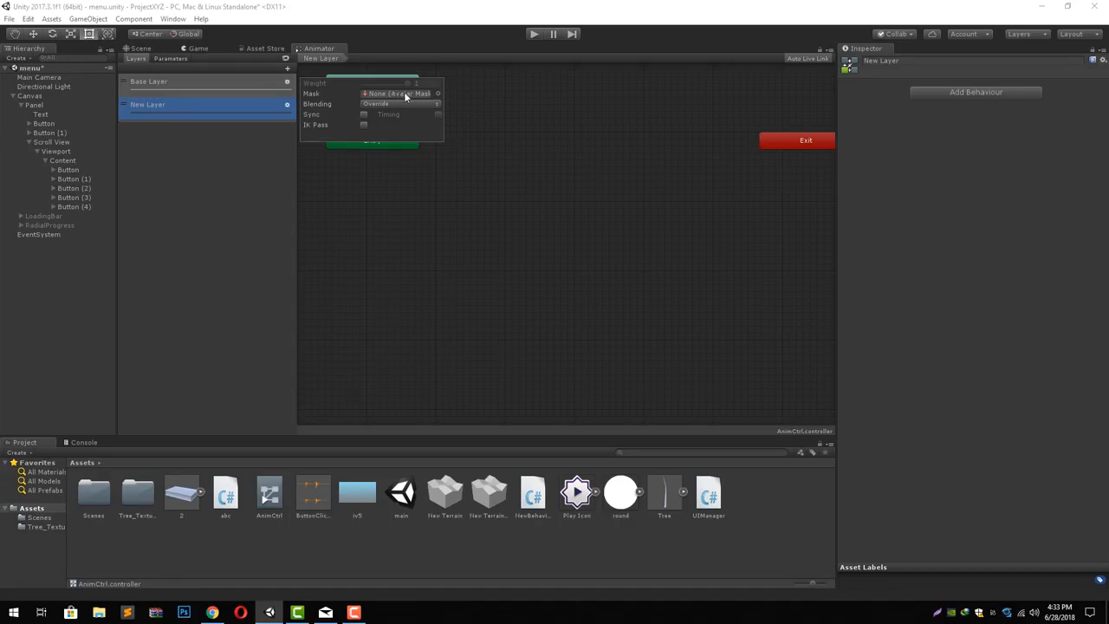
click(368, 107)
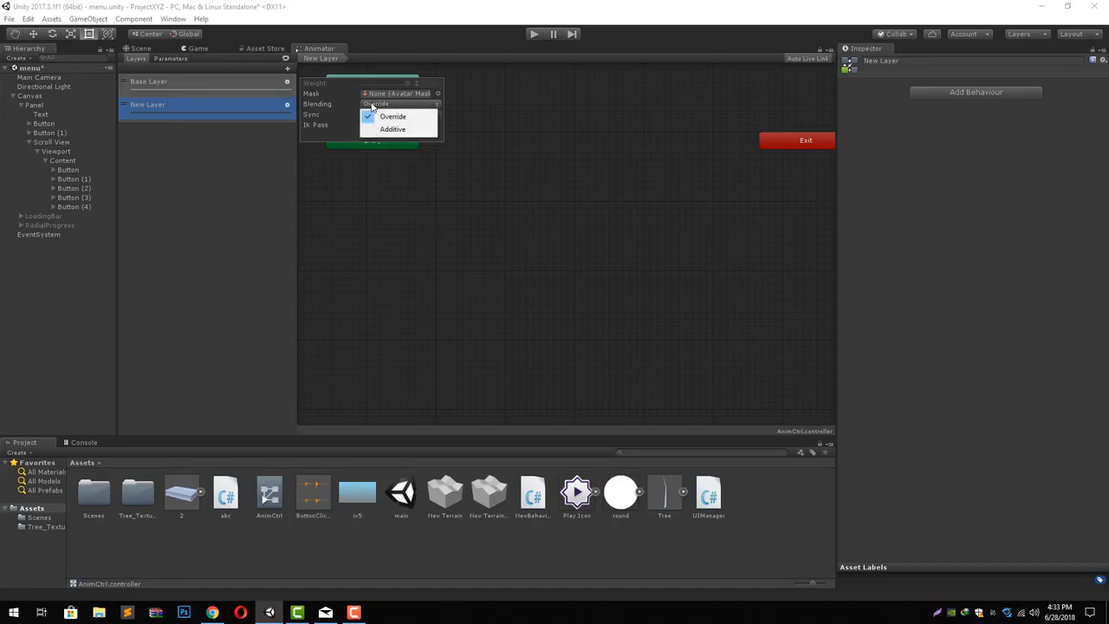
click(325, 102)
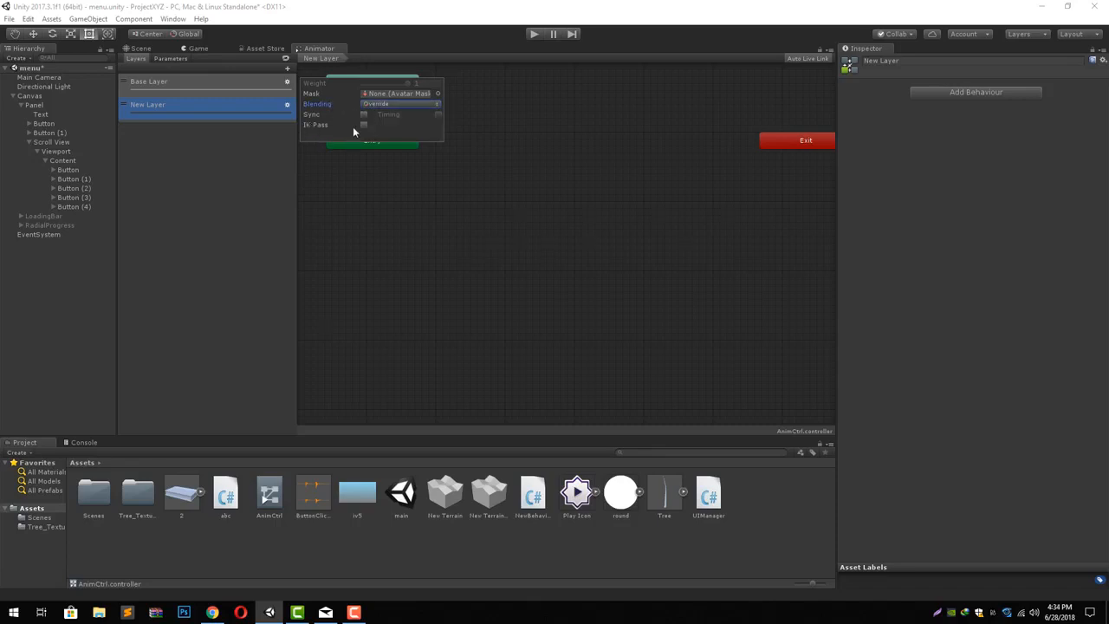
double_click(231, 87)
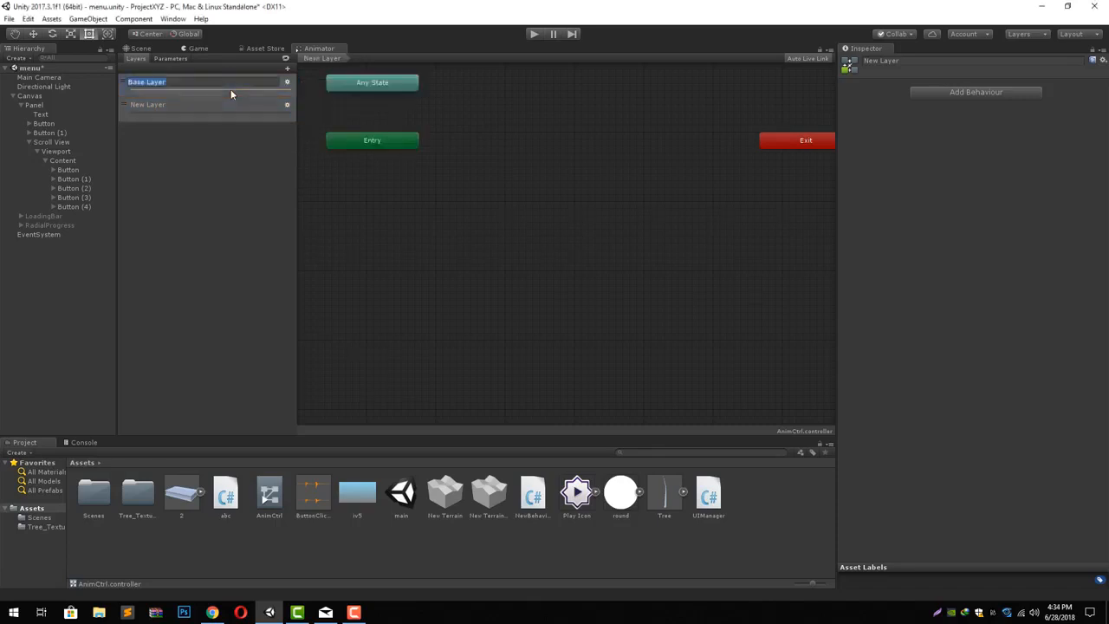
Add a Float parameter named asd to the animator controller
click(180, 58)
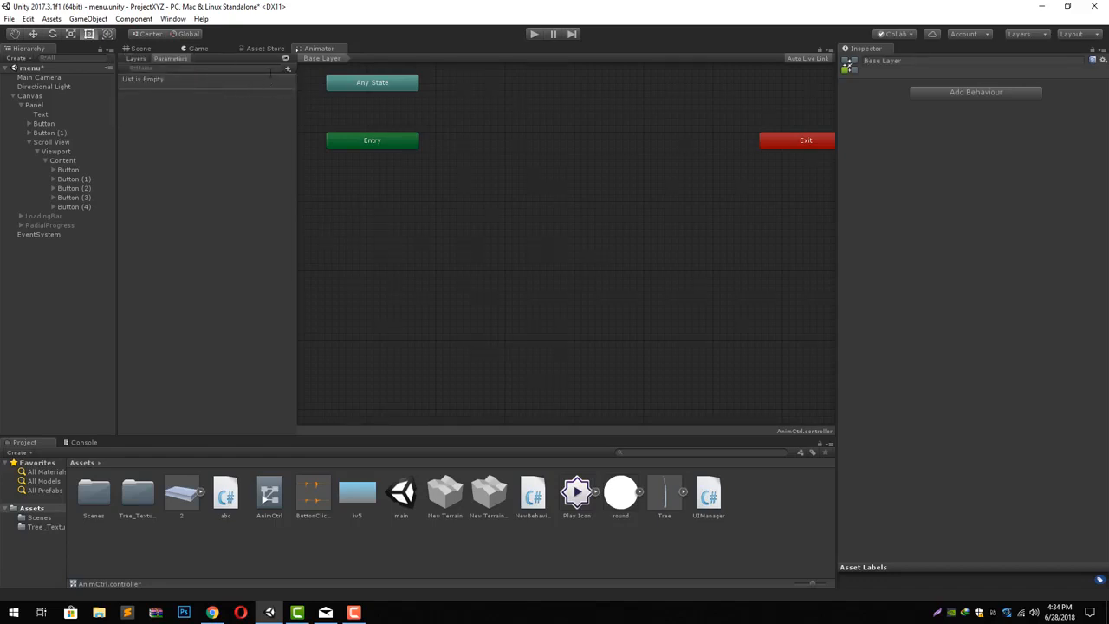
click(288, 68)
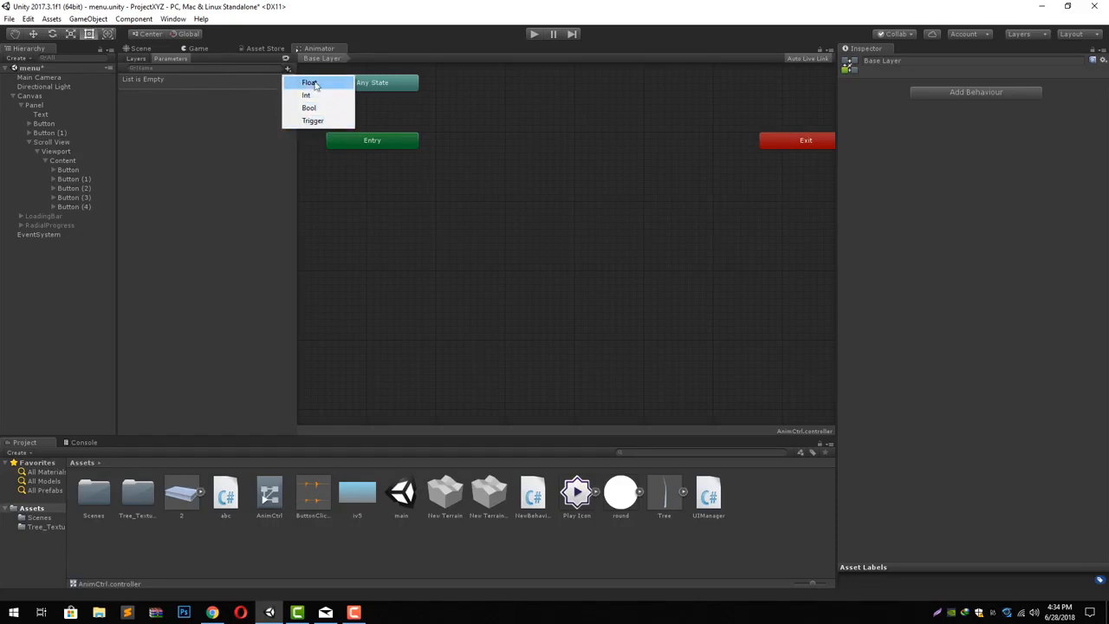
click(310, 82)
text(asd)
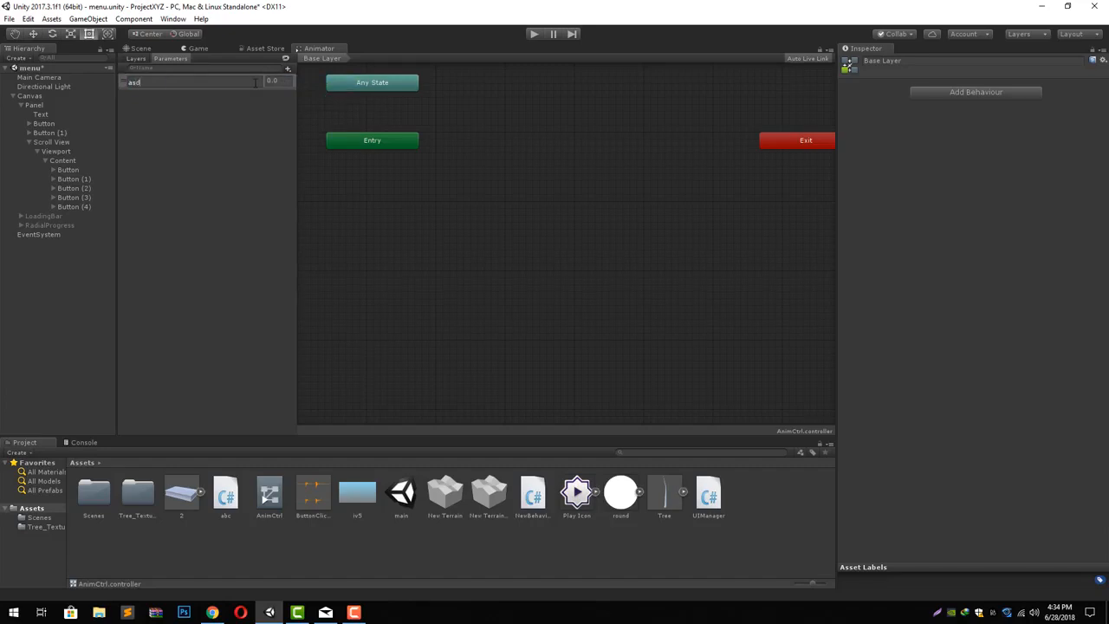
key(Return)
Add a Trigger parameter named asdasd to the animator controller
click(288, 67)
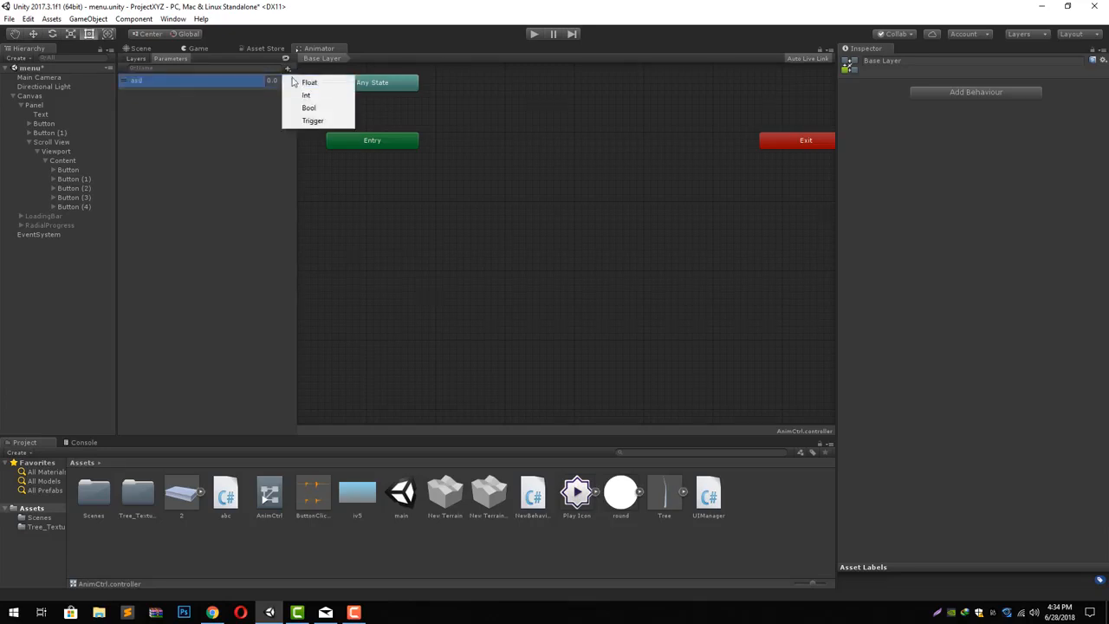
click(312, 121)
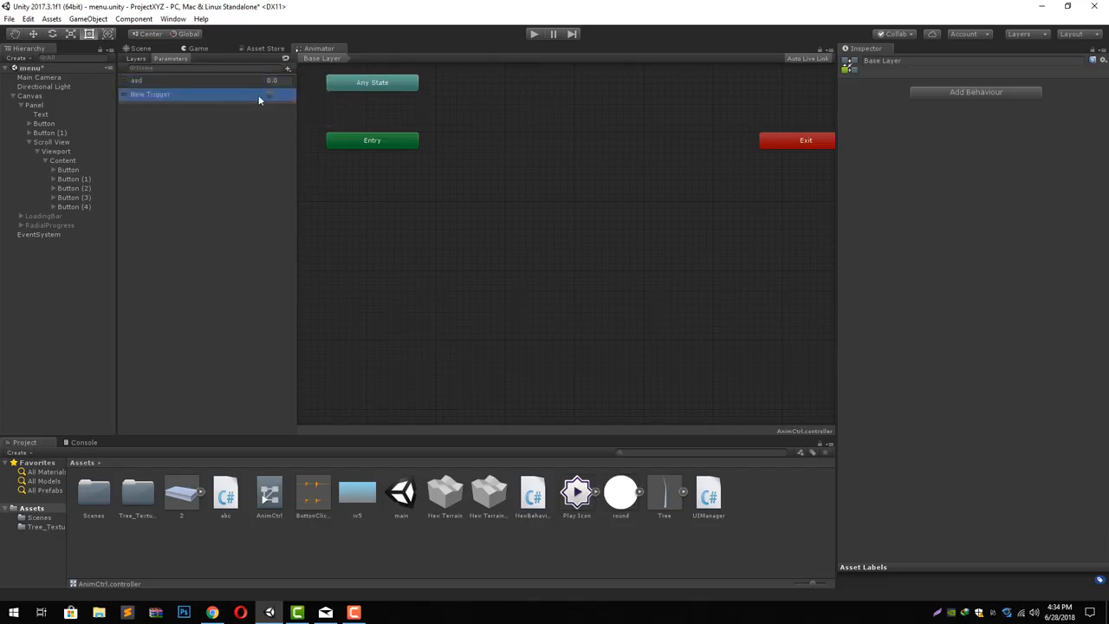
text(asdasd)
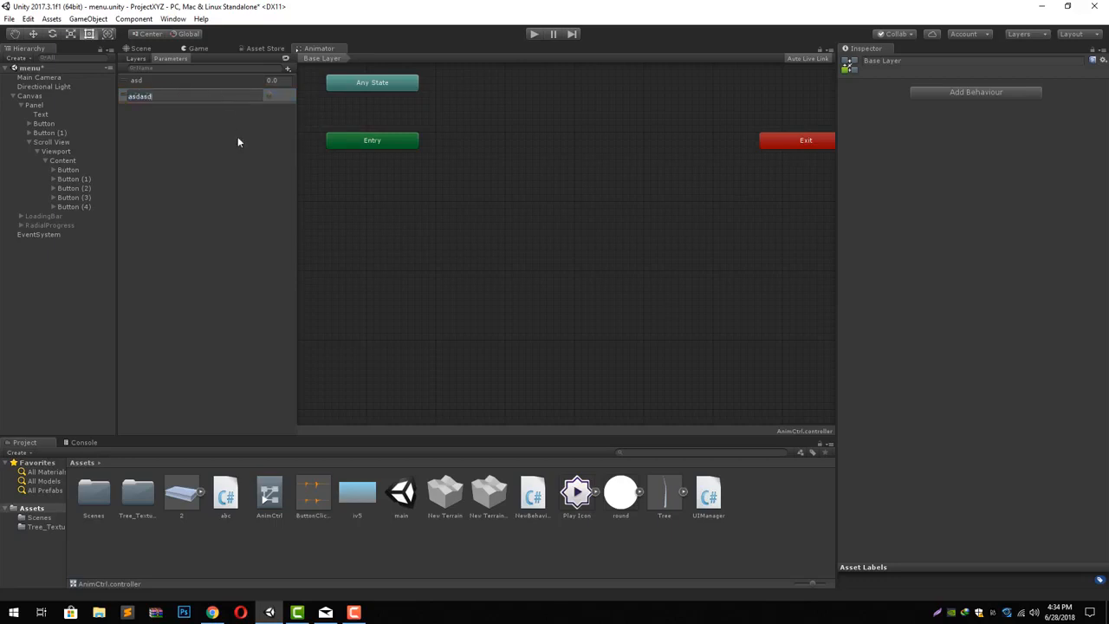
key(Return)
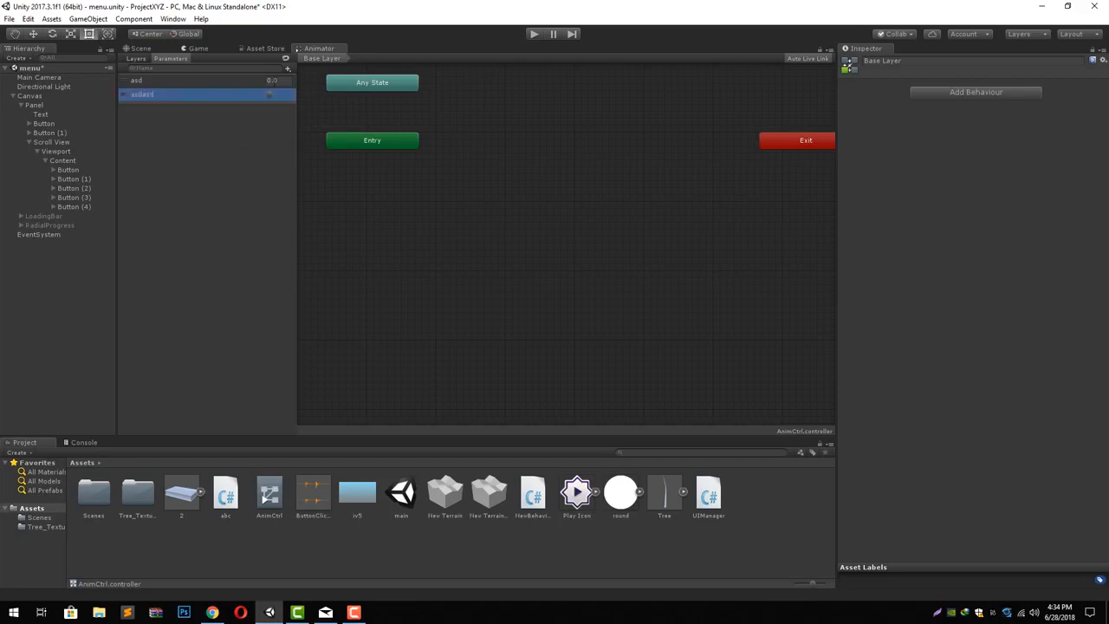
Add a Bool parameter to the animator controller and rename it bool
click(287, 67)
click(310, 107)
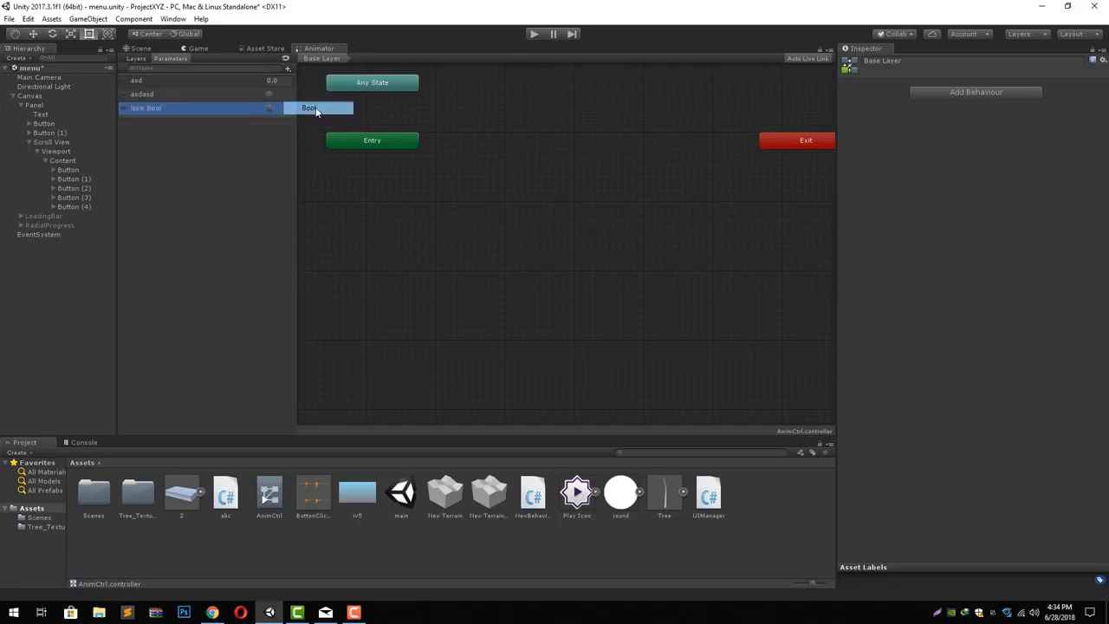
double_click(168, 111)
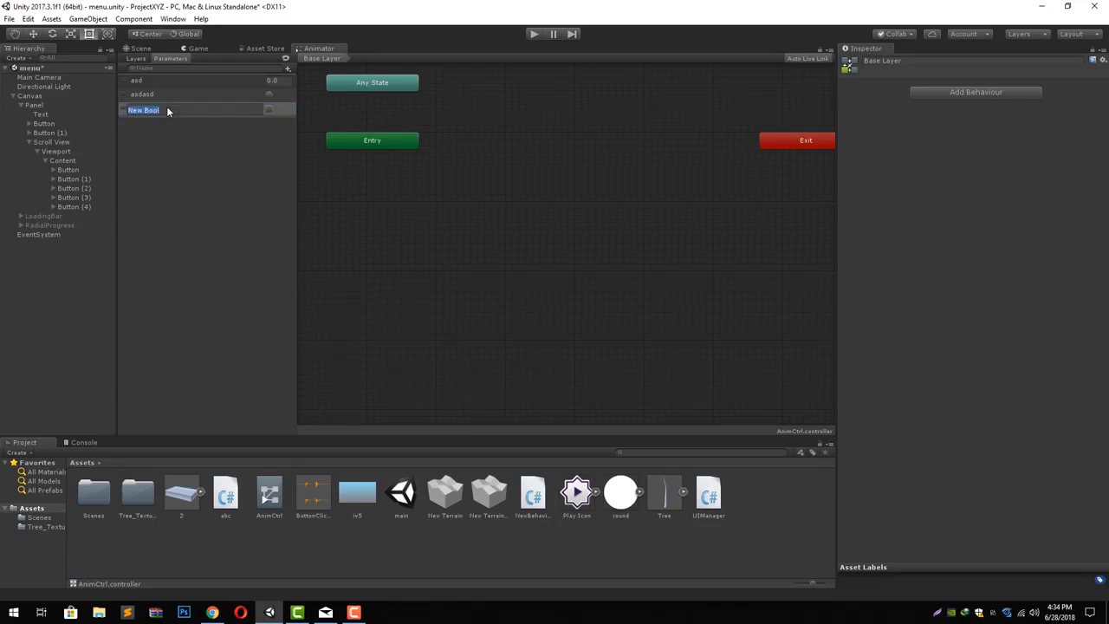
key(Return)
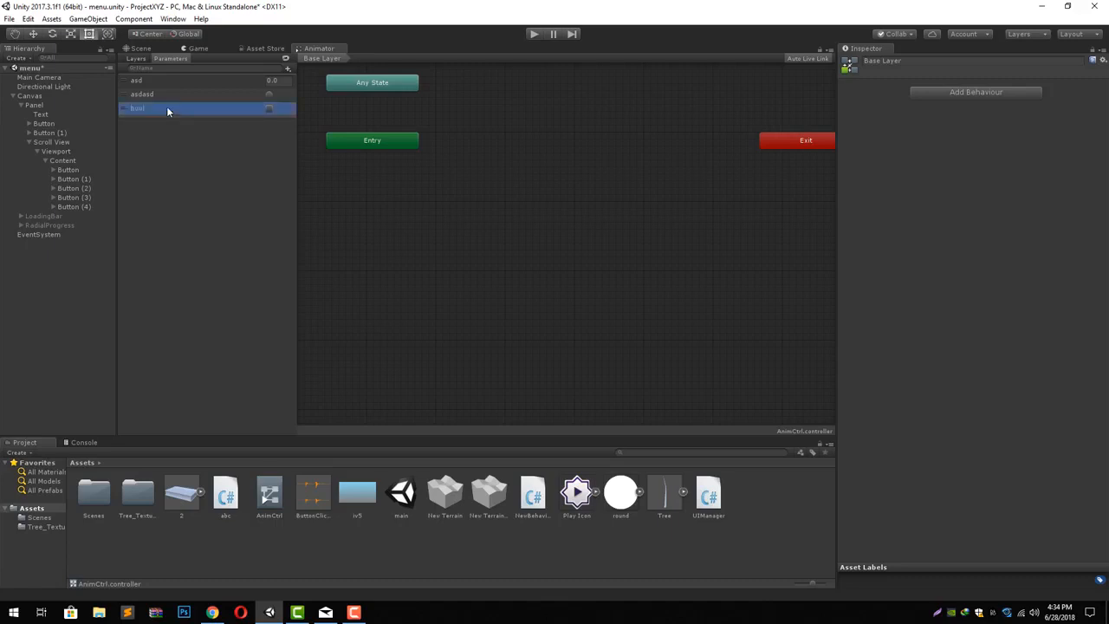
Add an Int parameter to the animator controller, keeping its default name and value
click(287, 69)
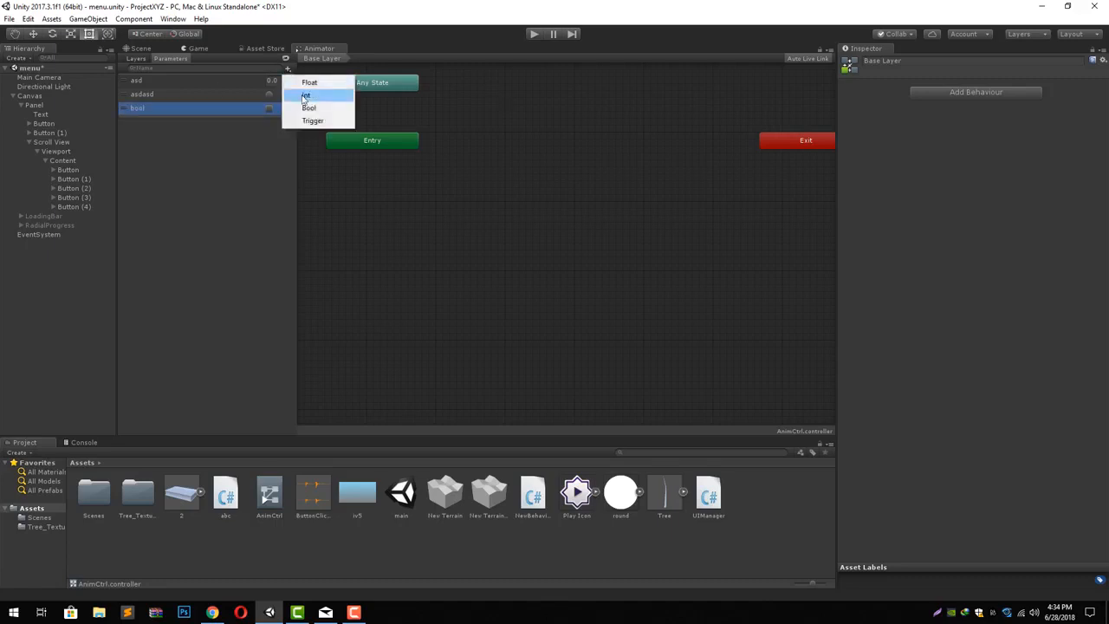
click(308, 95)
key(Return)
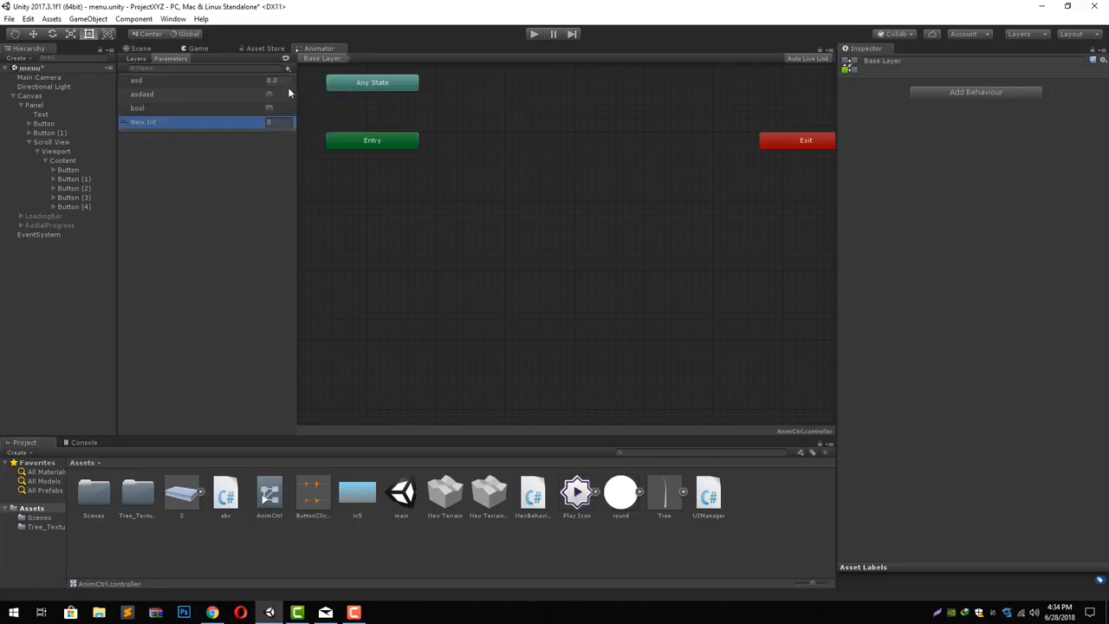
click(271, 122)
click(284, 82)
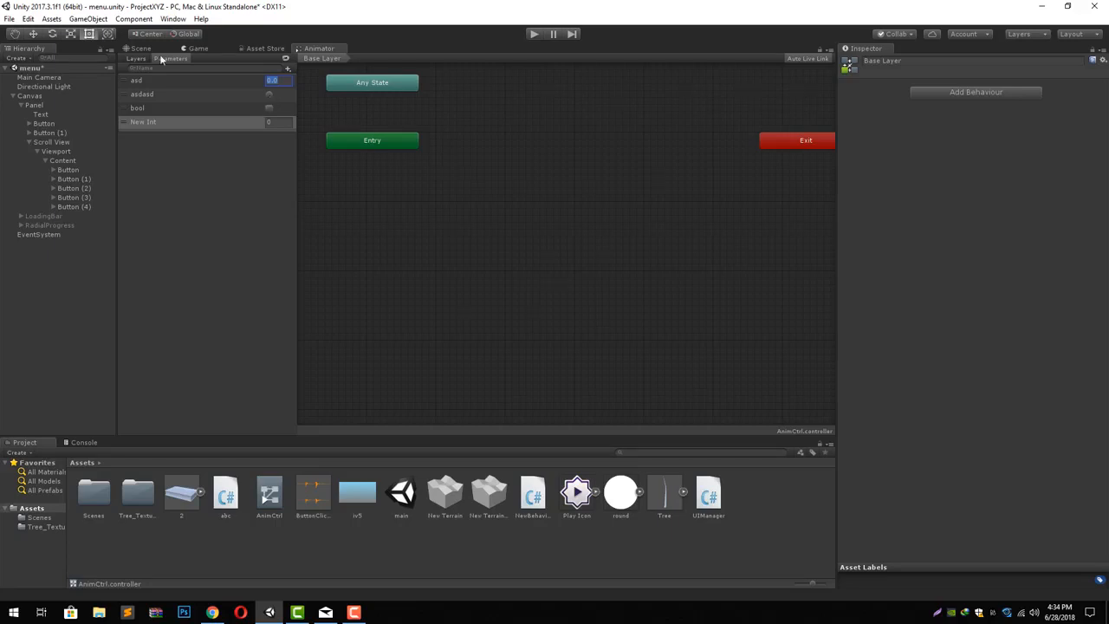
Create an empty state in the Base Layer and line it up horizontally with the Entry node
click(132, 58)
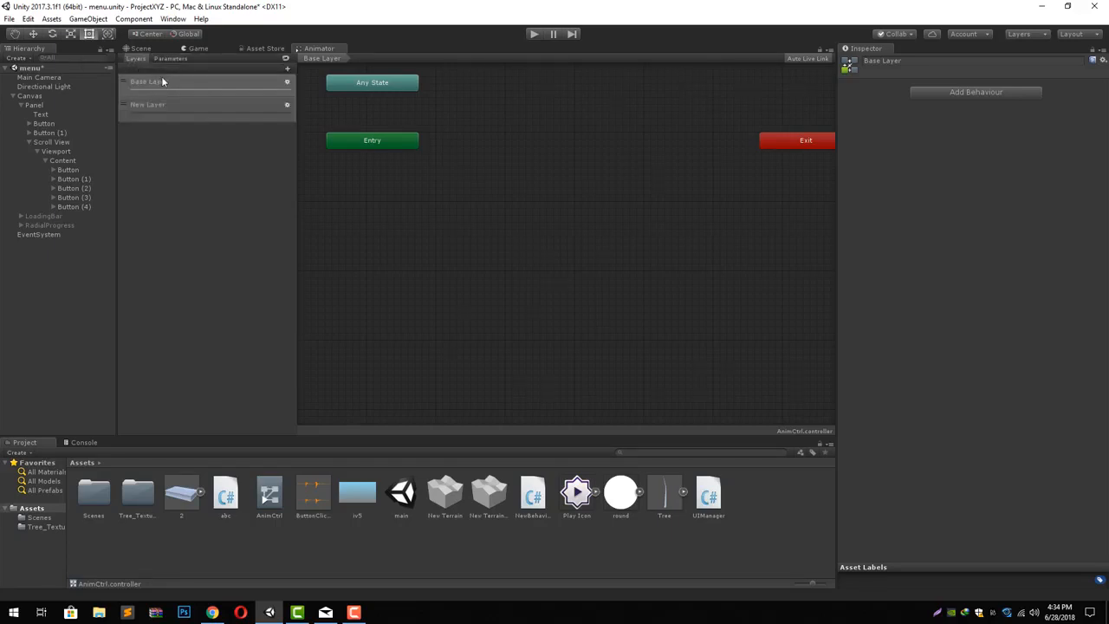
click(162, 81)
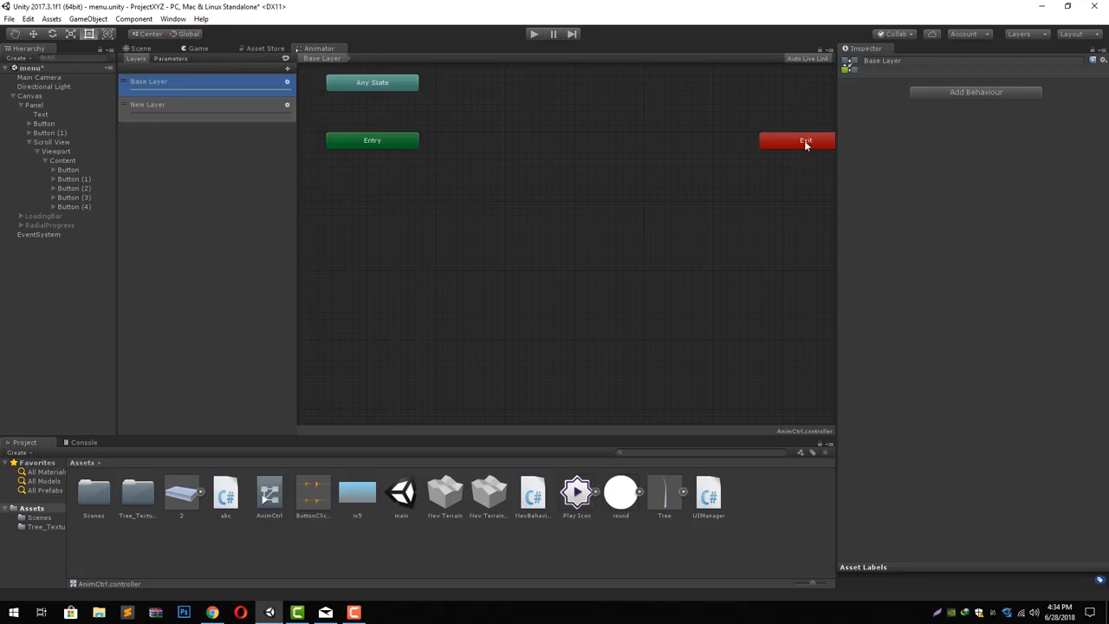
right_click(534, 152)
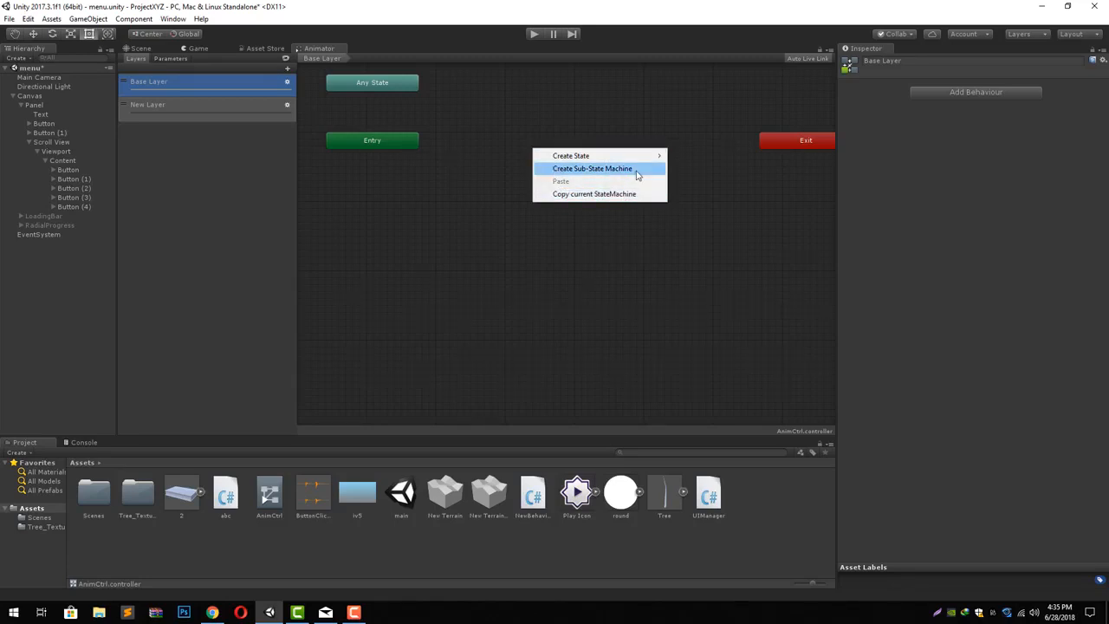
mouse_move(581, 158)
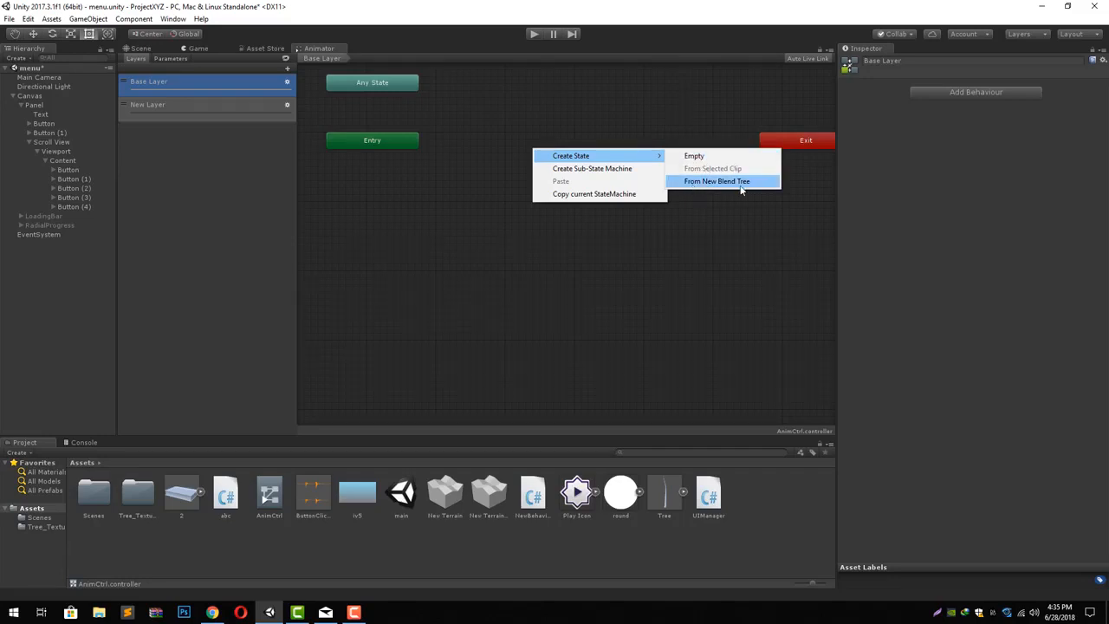
click(700, 160)
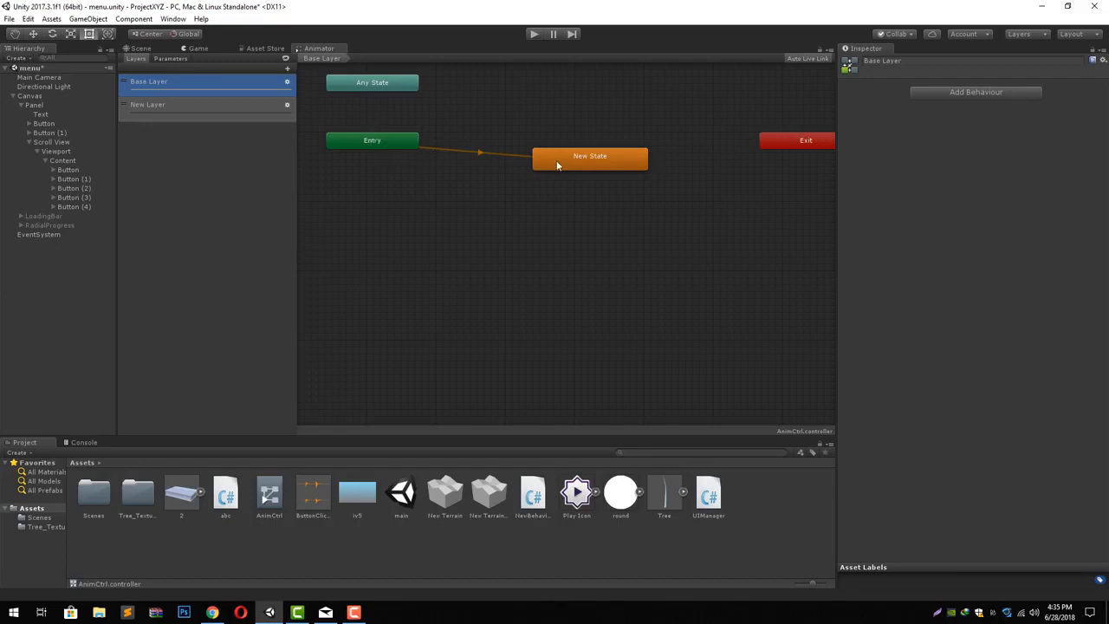
drag(558, 164, 553, 145)
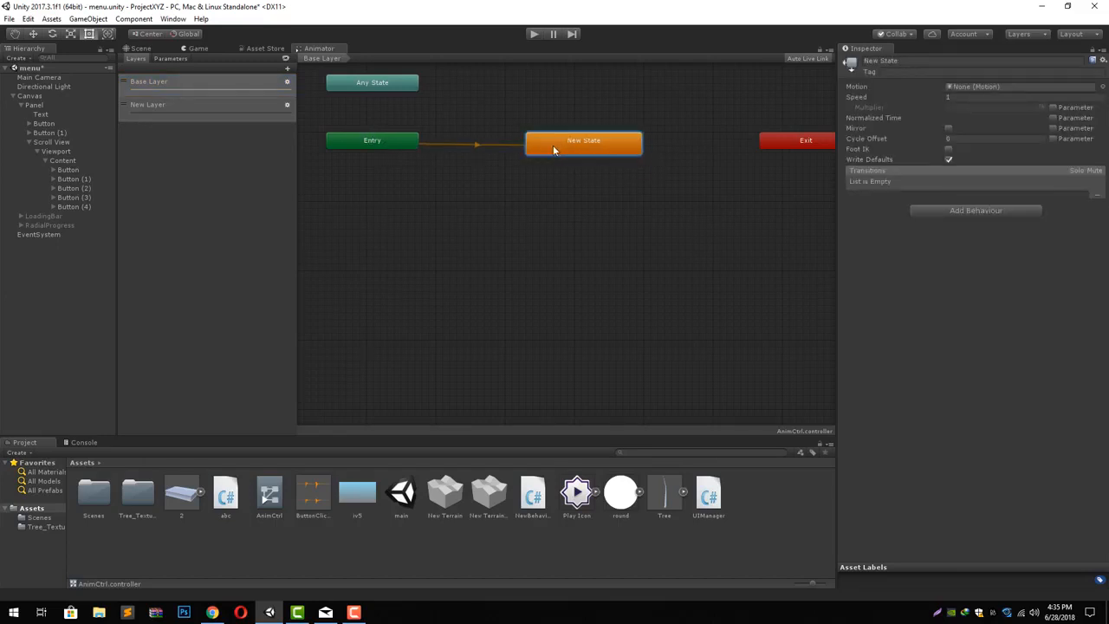
Make a transition from Any State to the new state
right_click(395, 83)
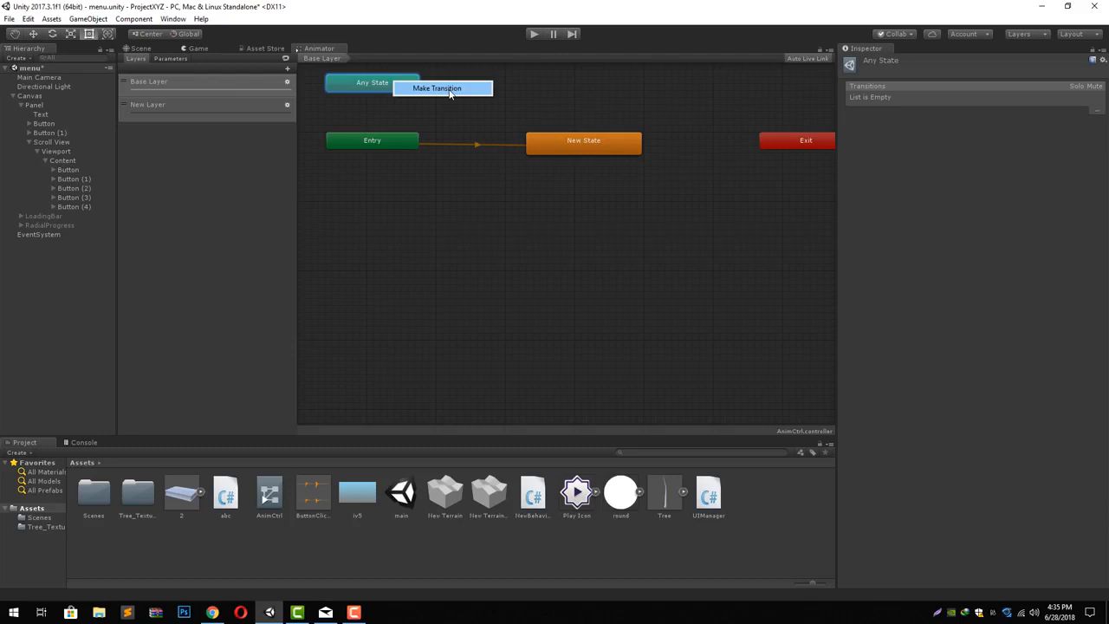
click(448, 90)
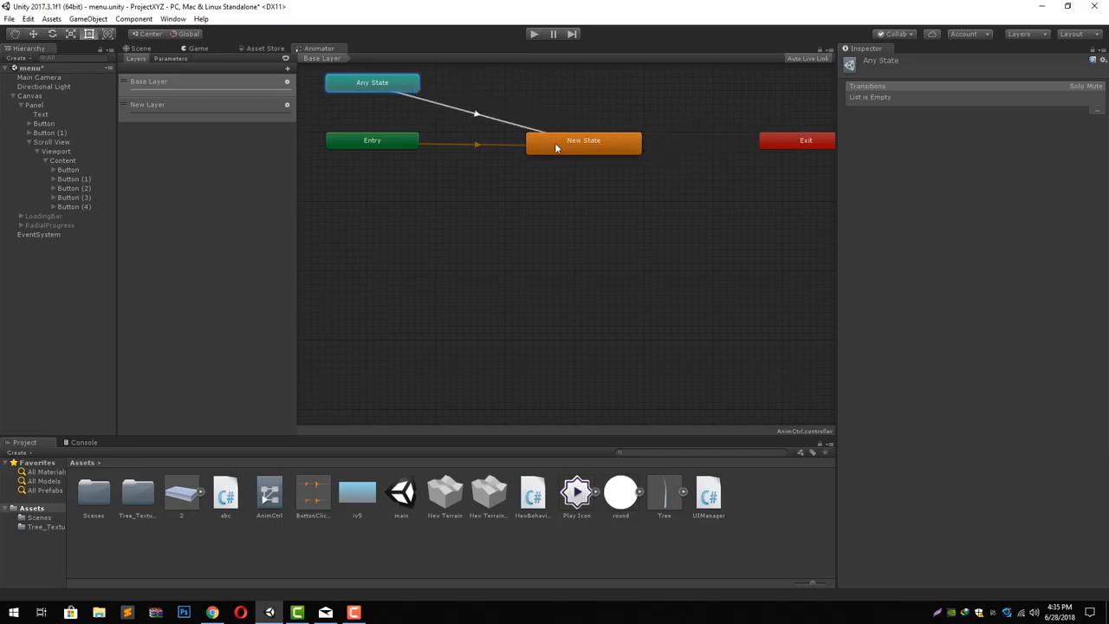
click(555, 142)
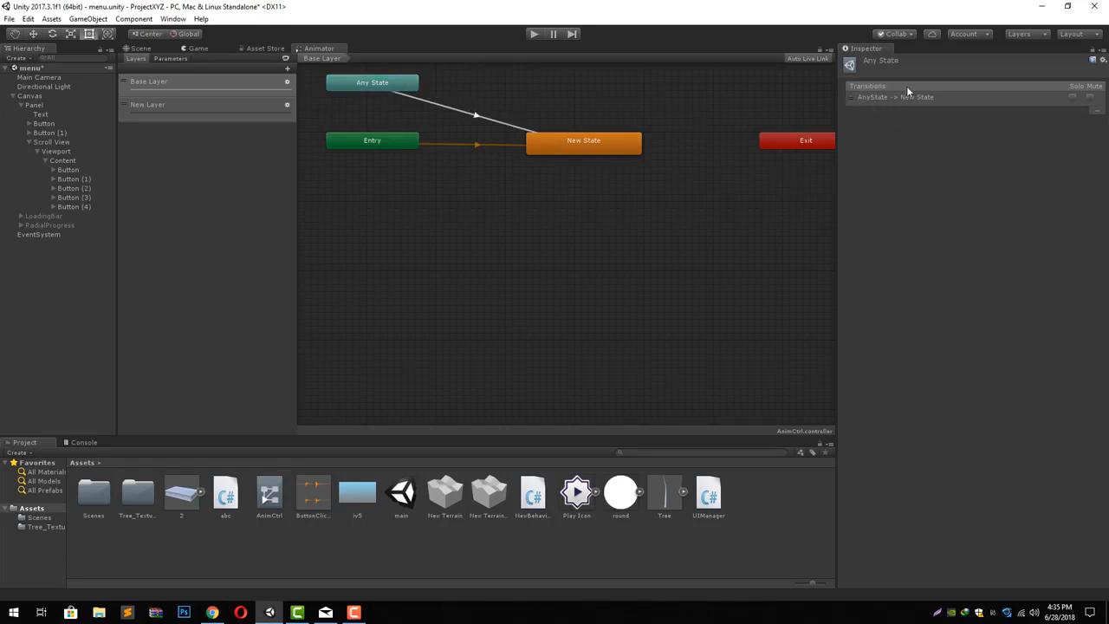
Inspect the transition from Any State to the new state, and delete it
click(503, 121)
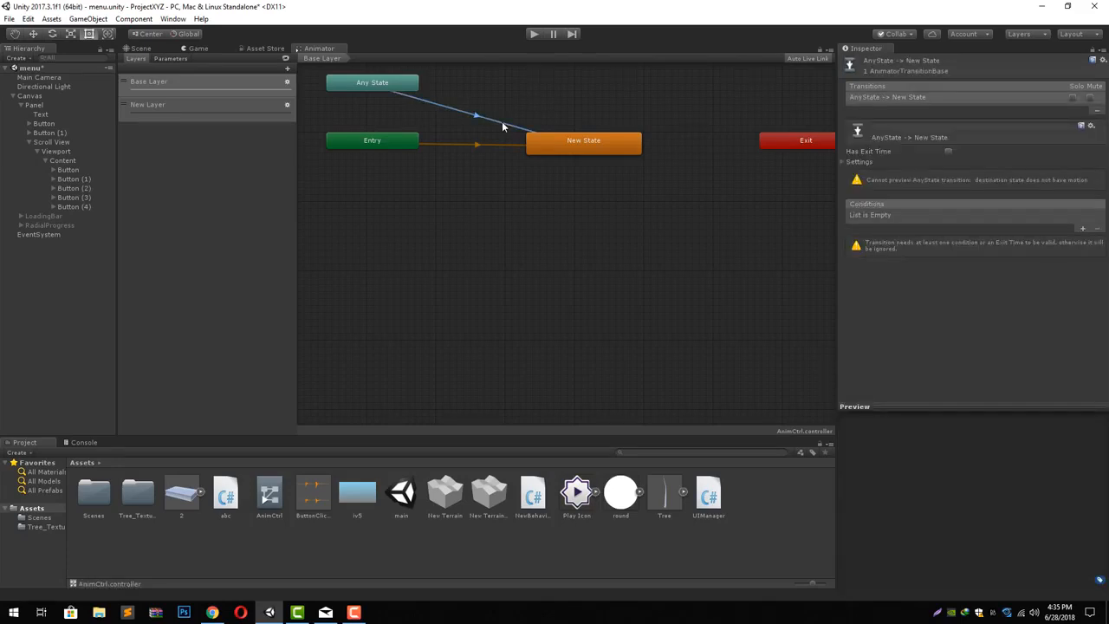
right_click(503, 126)
click(495, 125)
key(Delete)
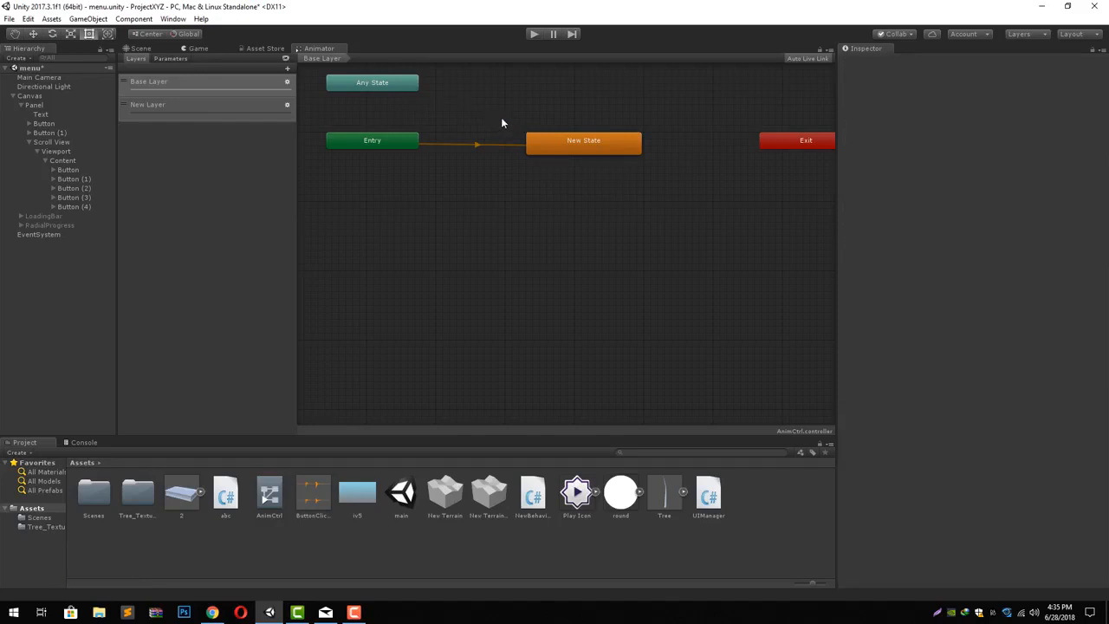
Move the New State node below the Entry row and attach a new behaviour script named MainBehaviors to it
click(585, 142)
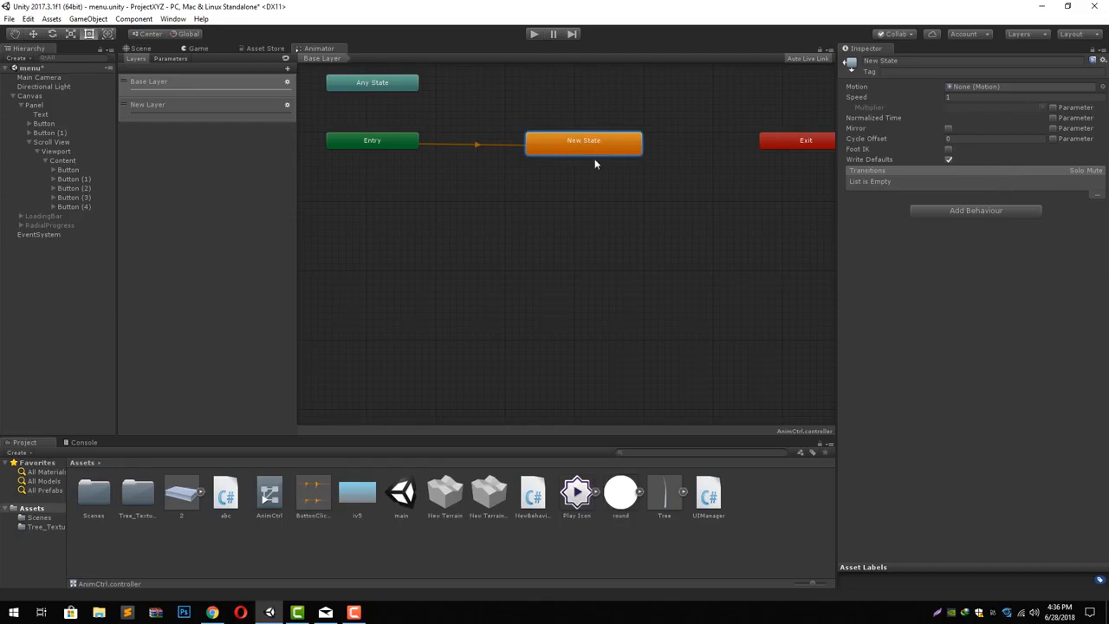
drag(597, 147, 576, 222)
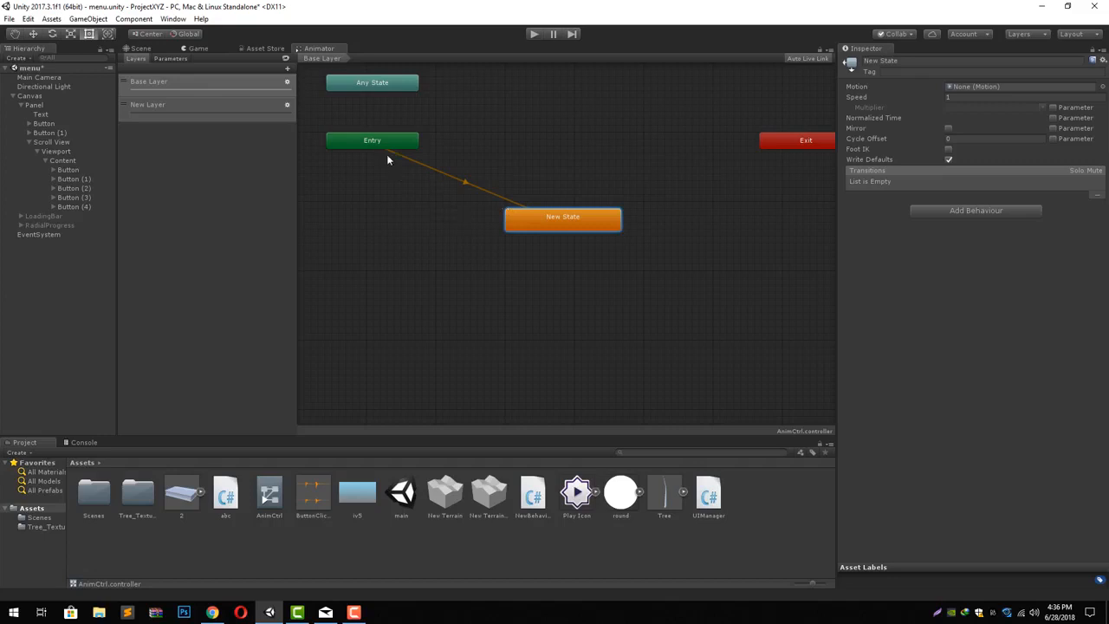
click(956, 214)
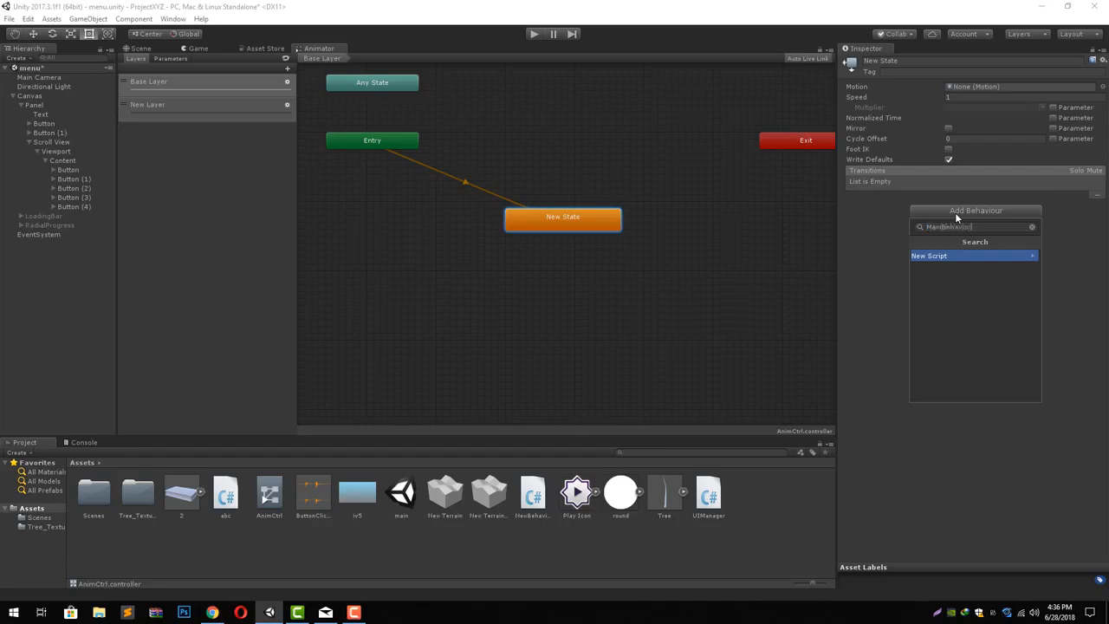
key(Return)
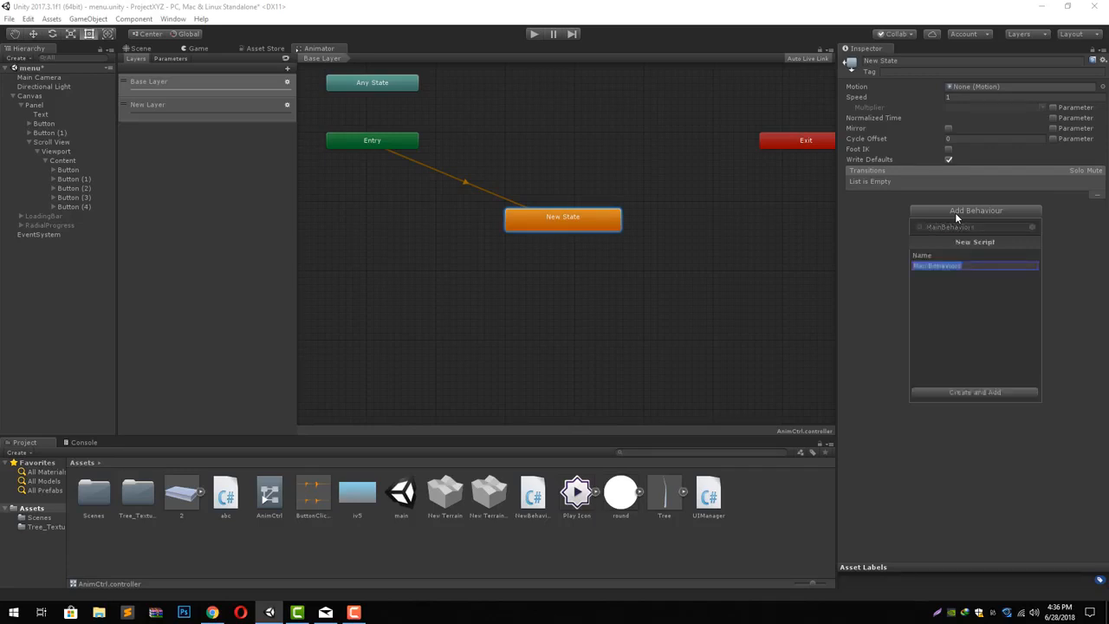
key(Return)
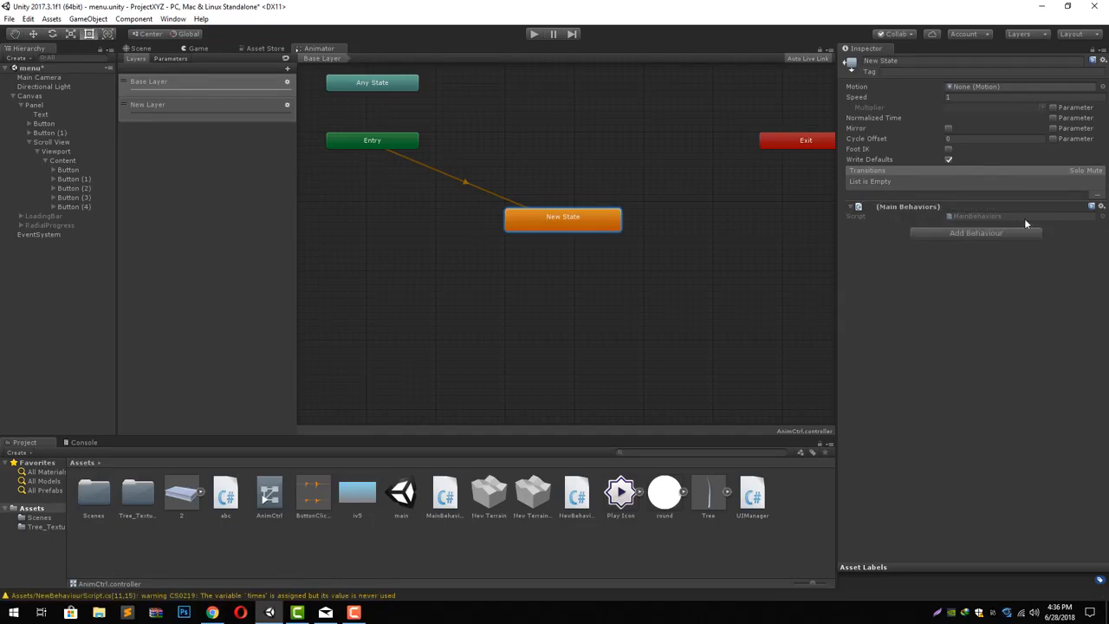
Open the MainBehaviors script in Visual Studio and examine its OnStateEnter, OnStateUpdate, OnStateExit, OnStateMove and OnStateIK callbacks
double_click(997, 216)
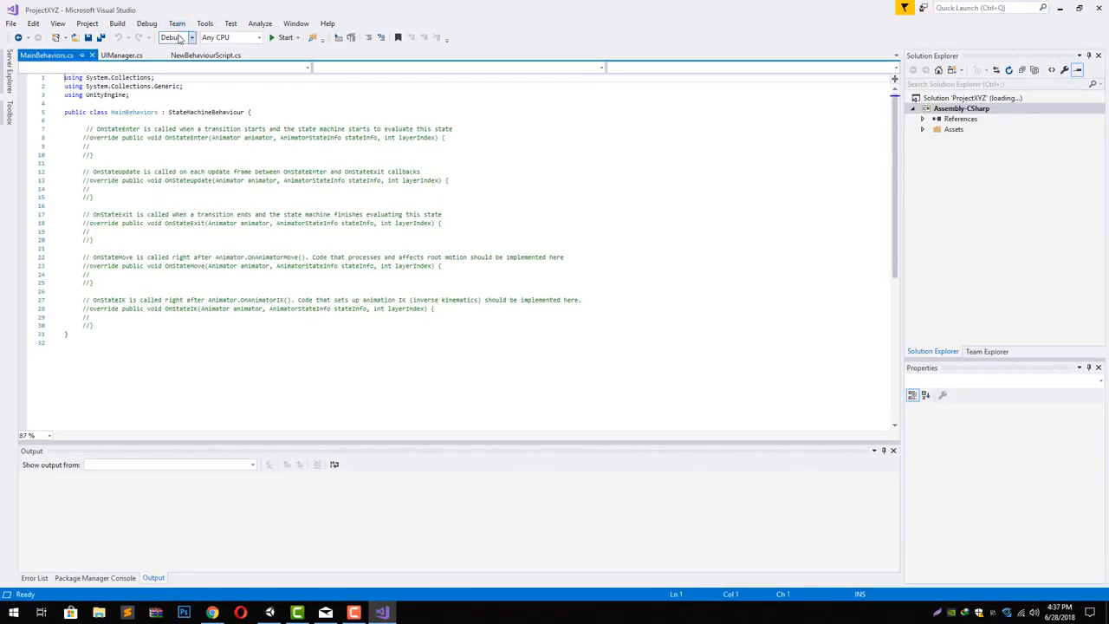
drag(83, 137, 101, 189)
click(134, 300)
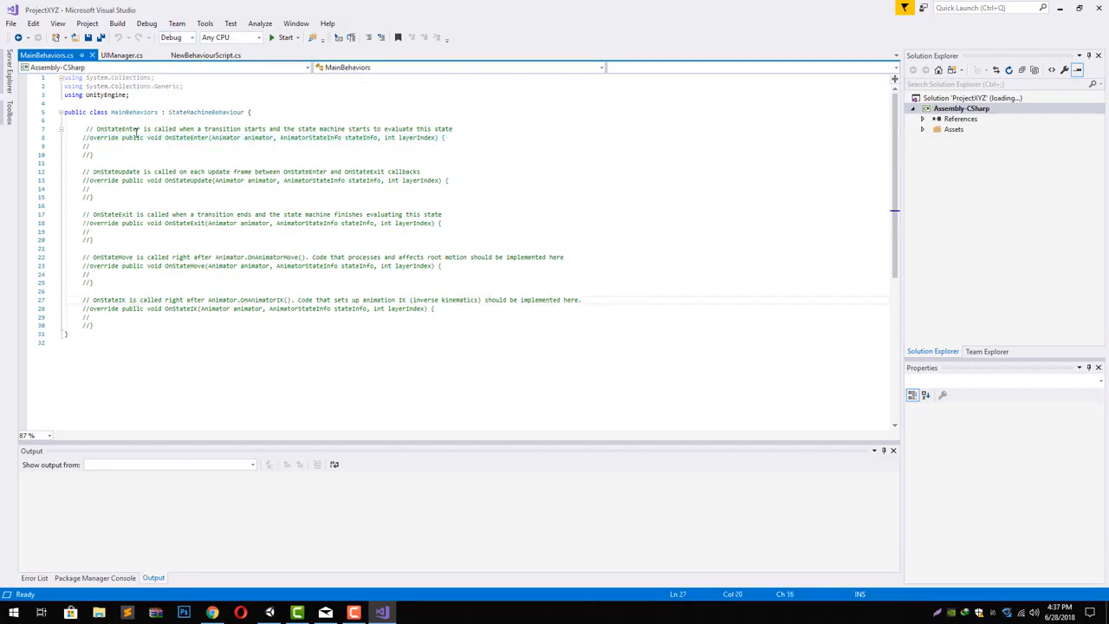
click(180, 137)
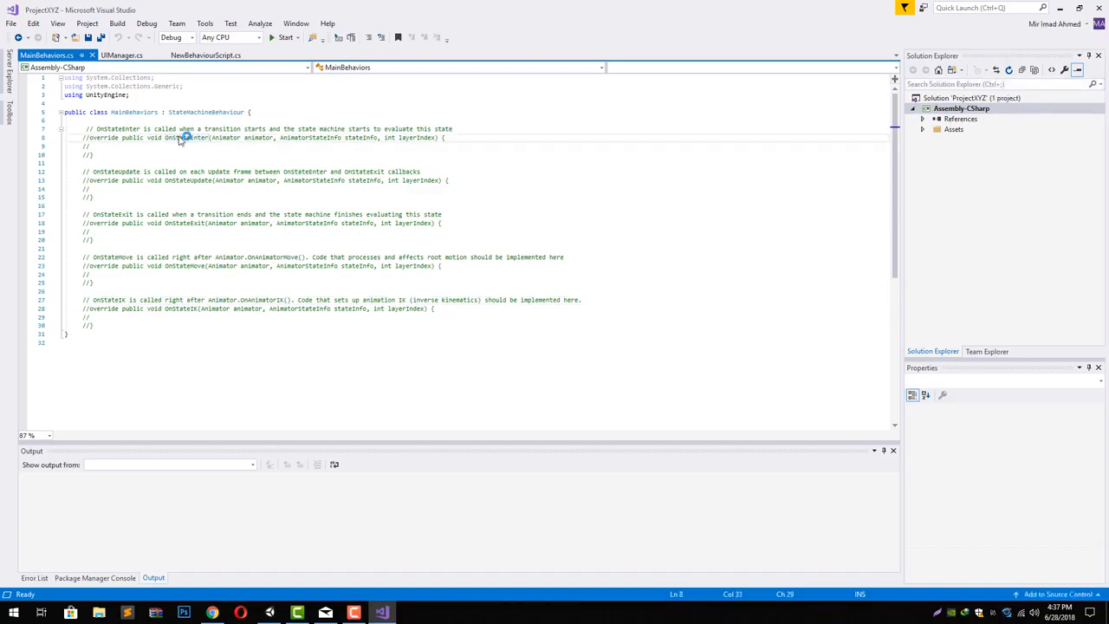
double_click(180, 137)
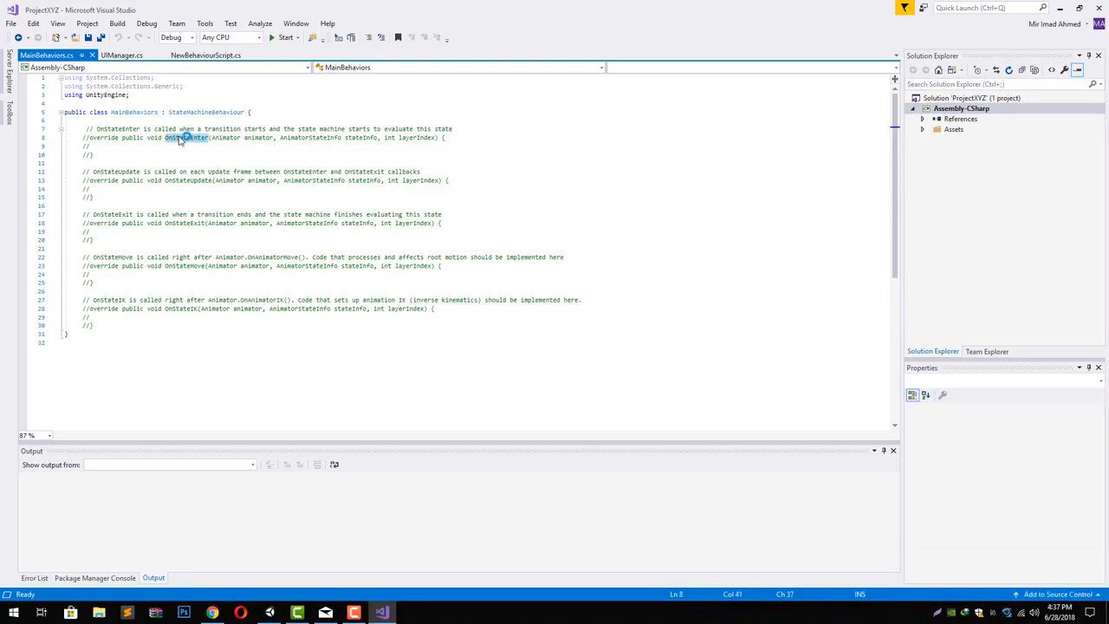
double_click(185, 181)
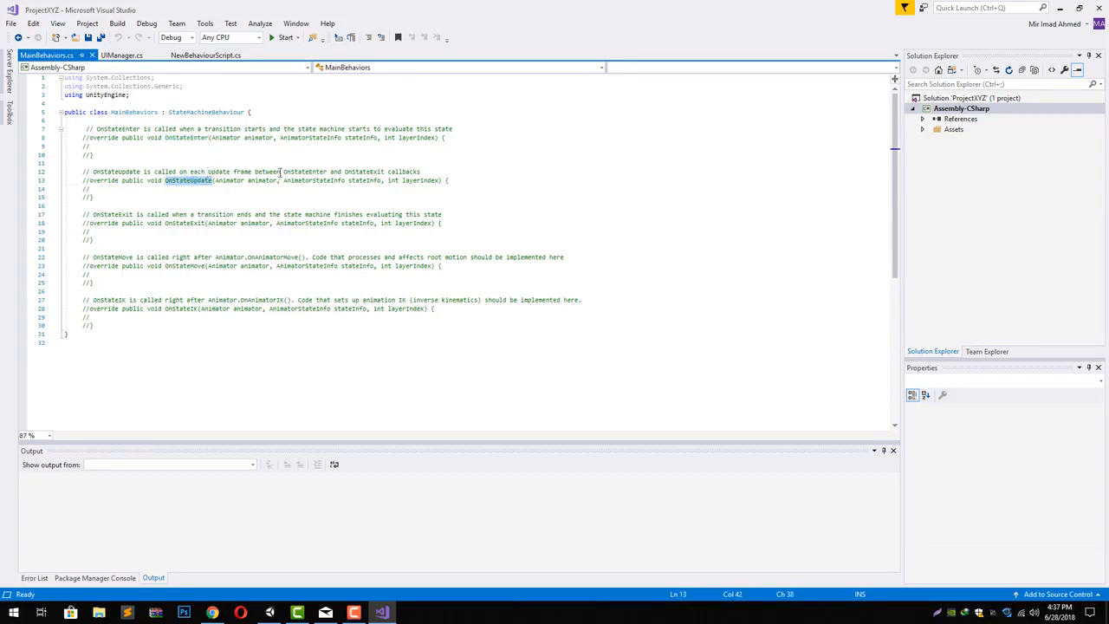
scroll(208, 208, down, 1)
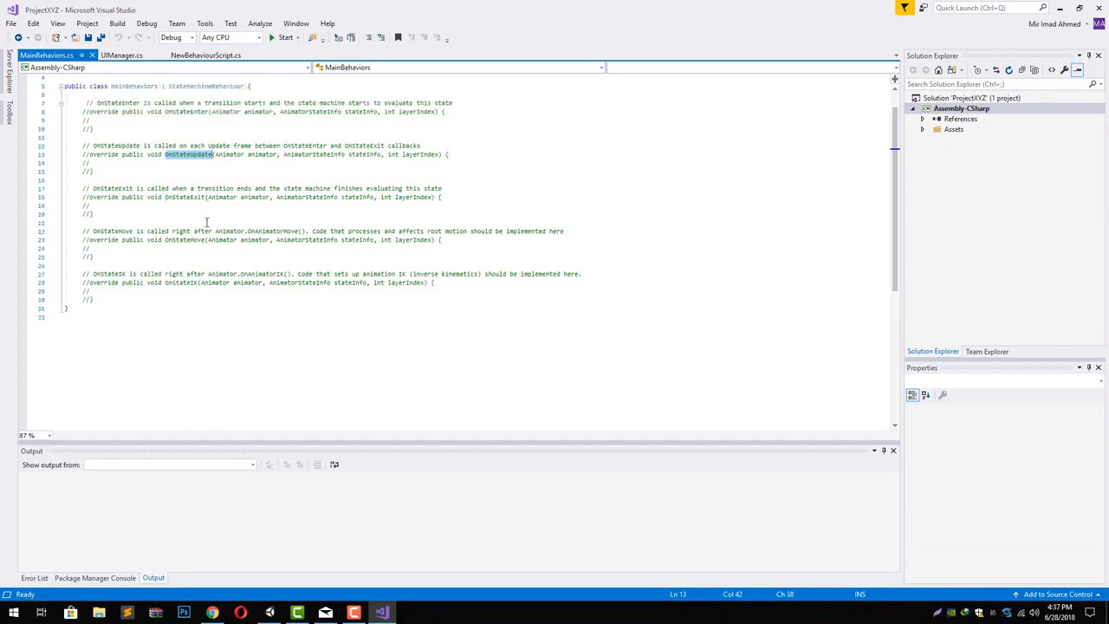
double_click(192, 198)
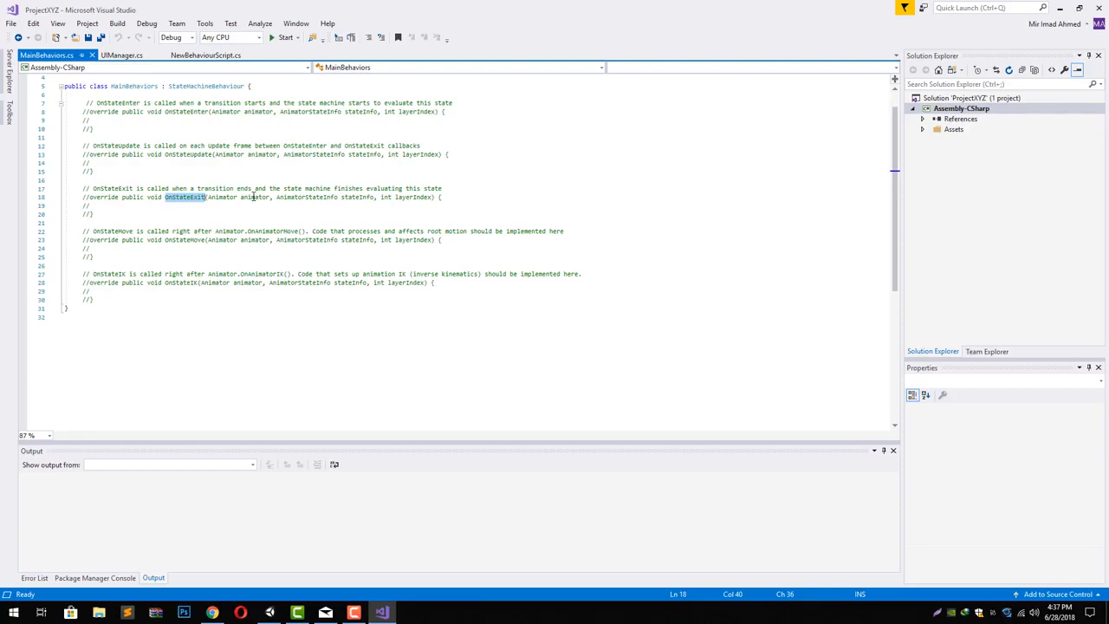
click(253, 198)
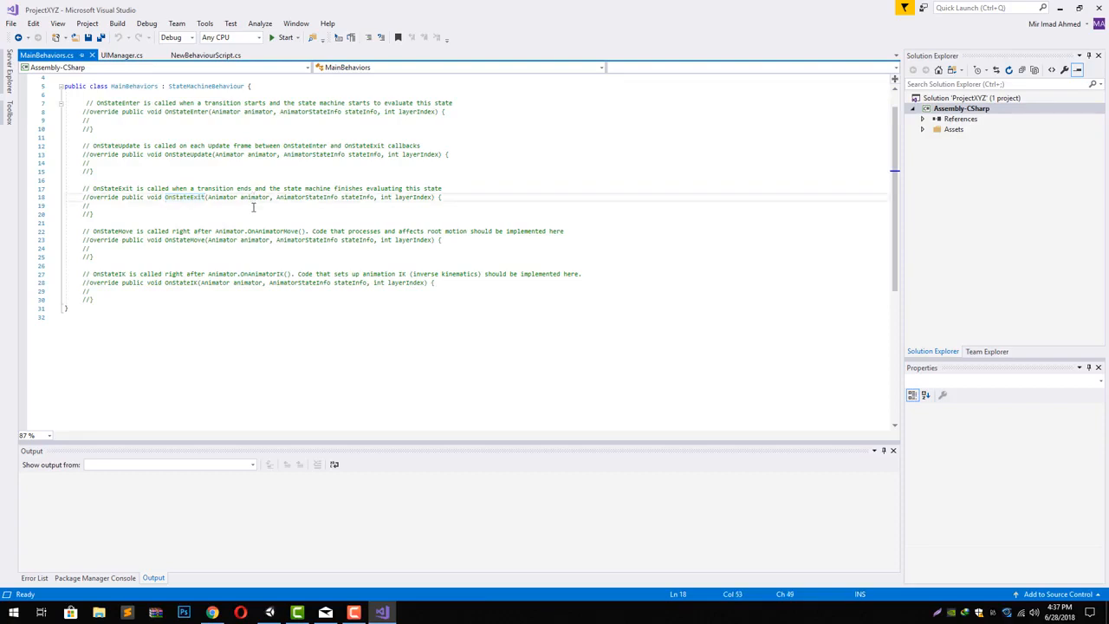
scroll(253, 206, down, 1)
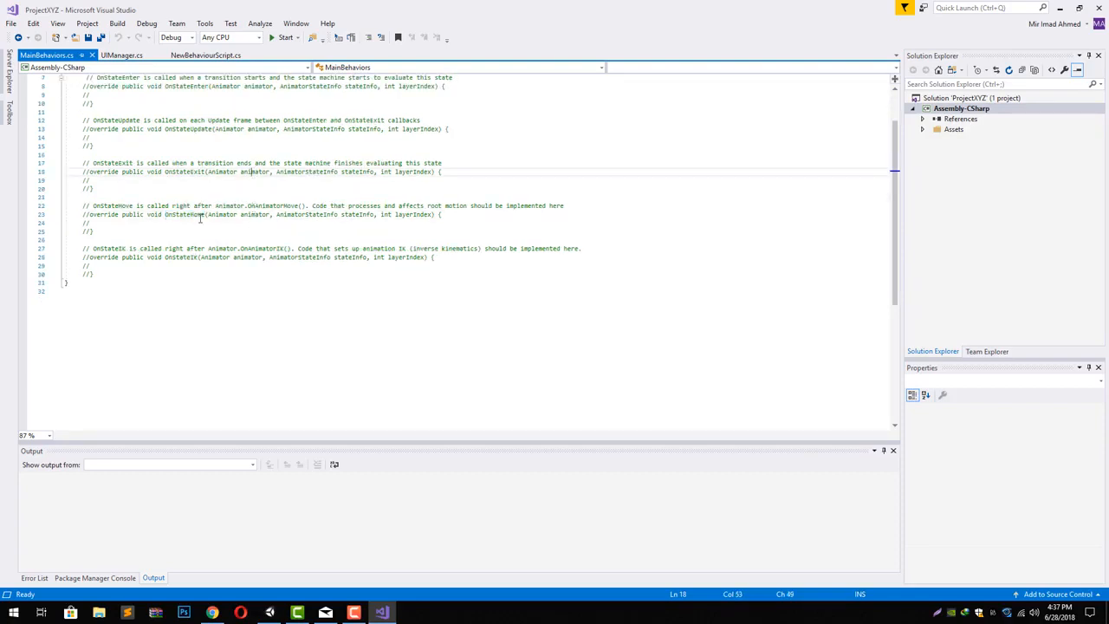
double_click(200, 215)
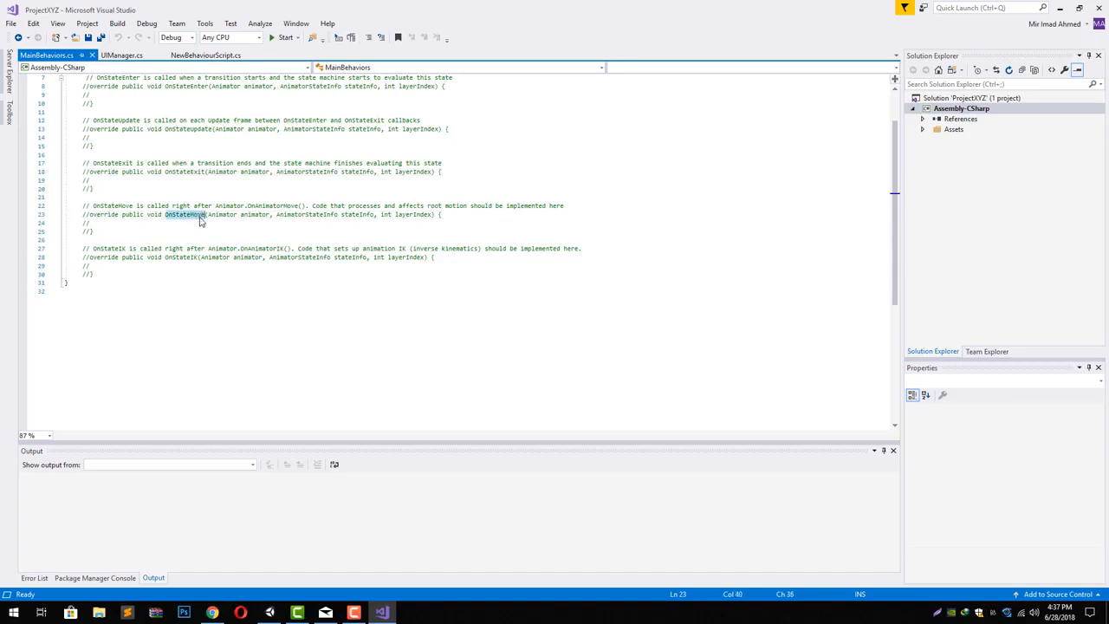
scroll(200, 221, down, 1)
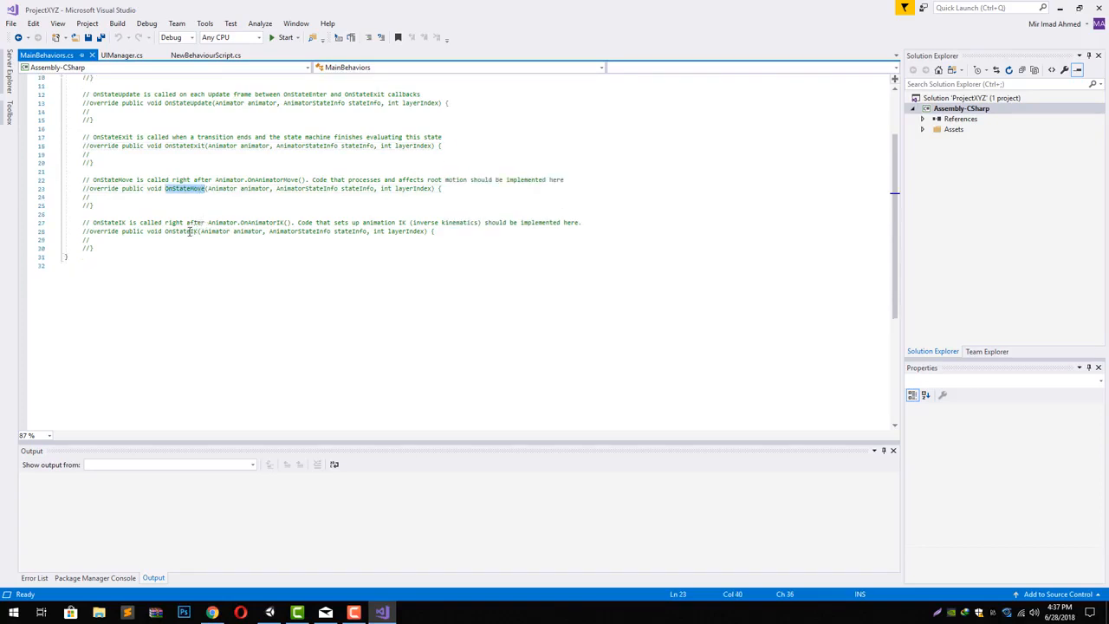
double_click(189, 232)
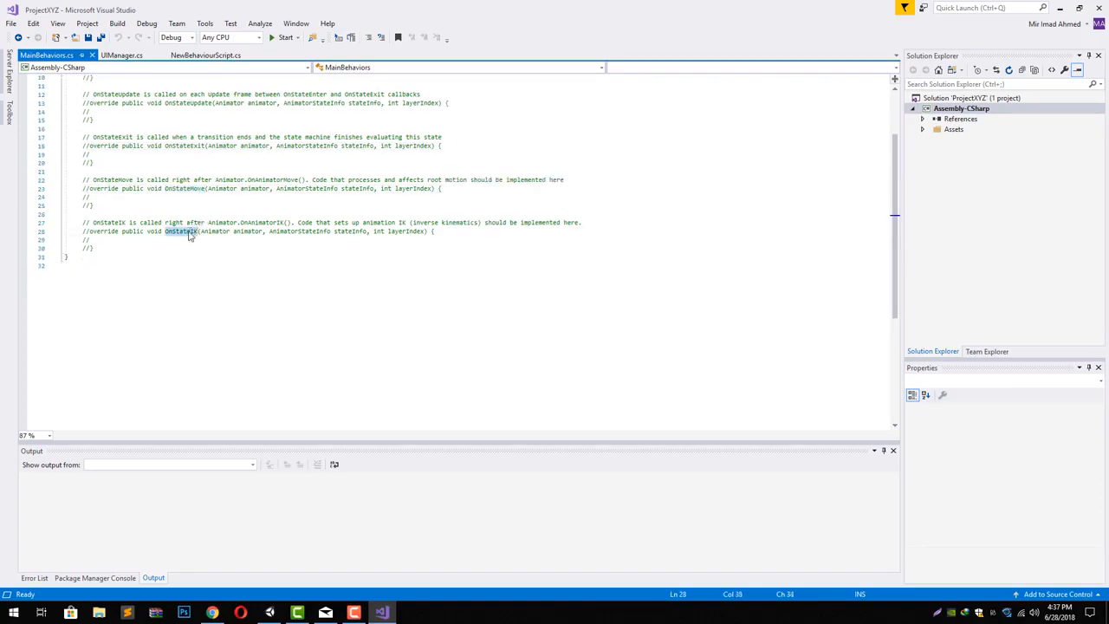
click(275, 222)
double_click(275, 223)
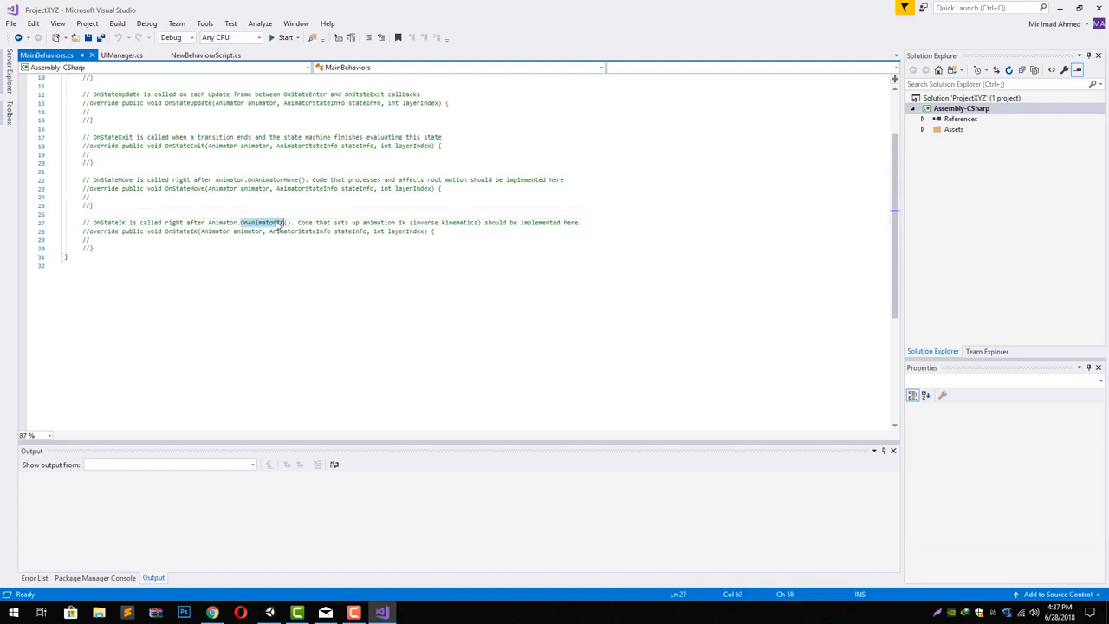
click(277, 222)
Switch back to Unity, move New State closer beneath Entry, and create a second empty state above and to the right of it
click(270, 613)
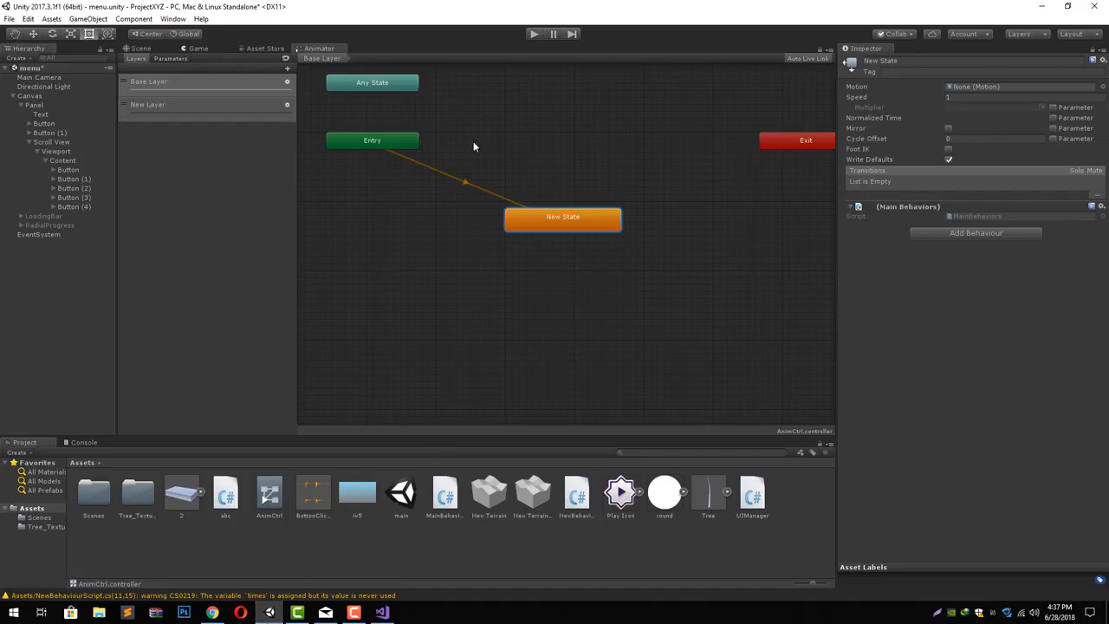
drag(573, 229, 482, 265)
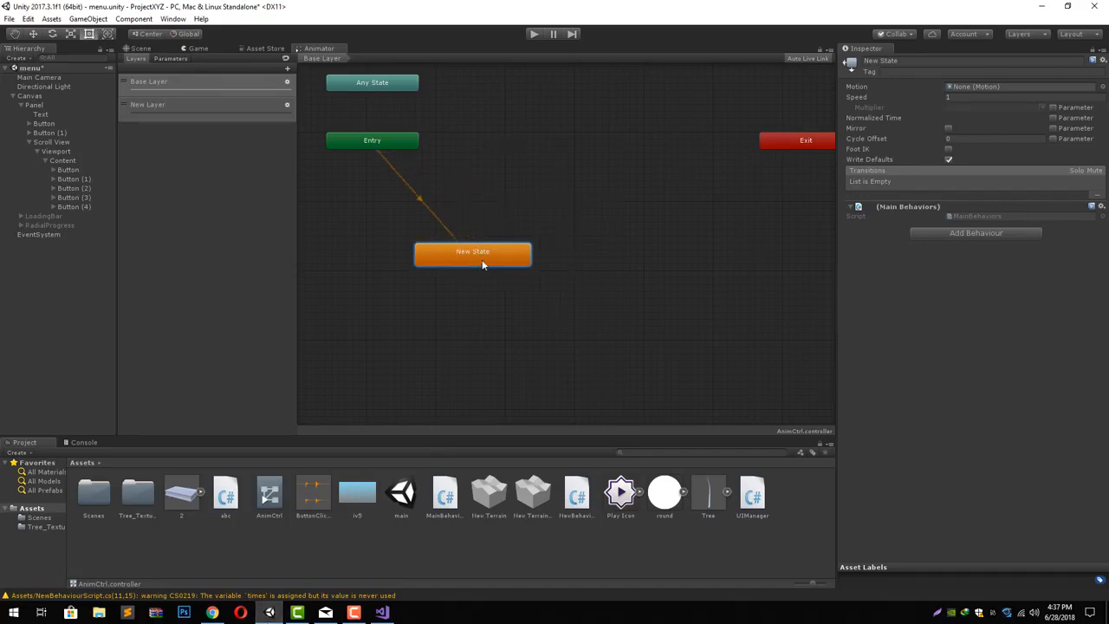
right_click(569, 156)
mouse_move(601, 161)
click(728, 158)
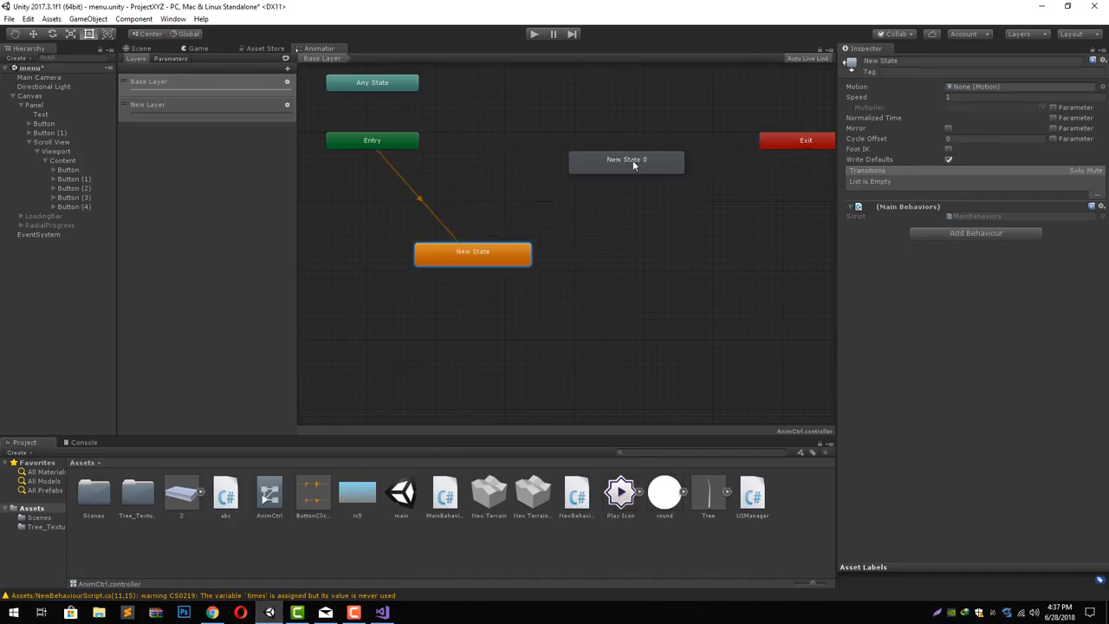
drag(634, 165, 558, 183)
Make a transition from New State to the second empty state
click(501, 256)
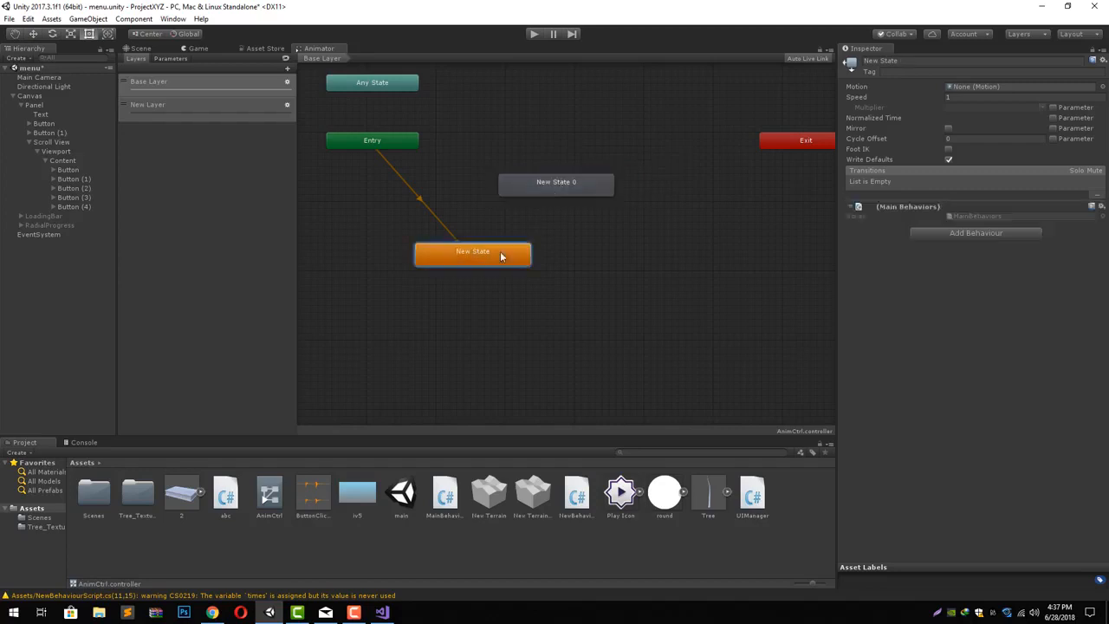
right_click(501, 256)
click(539, 257)
click(548, 184)
Rename the orange default state to Opening and the second state to Idle
click(875, 62)
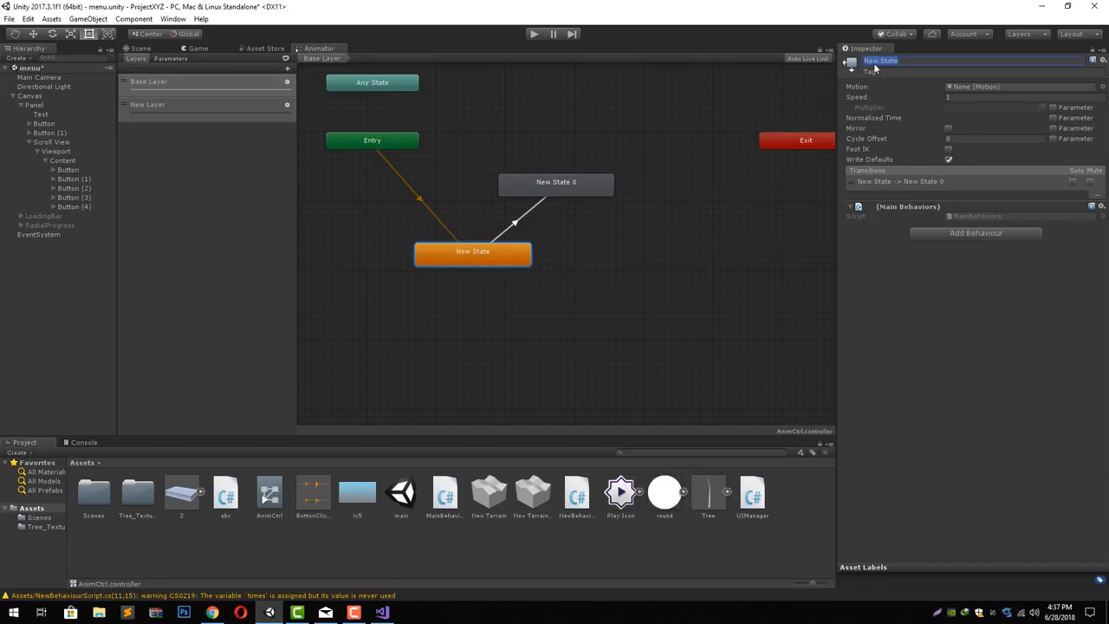
text(Opening)
key(Return)
click(570, 195)
click(950, 61)
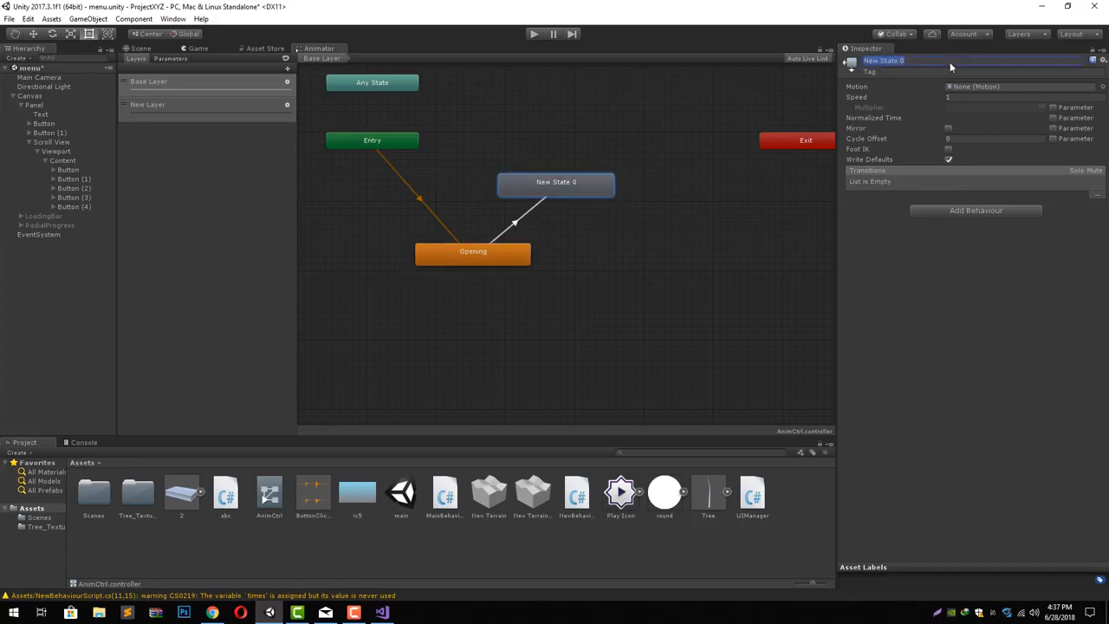
text(Idle)
key(Return)
Make a transition from the Idle state to itself and show its transition settings
right_click(547, 183)
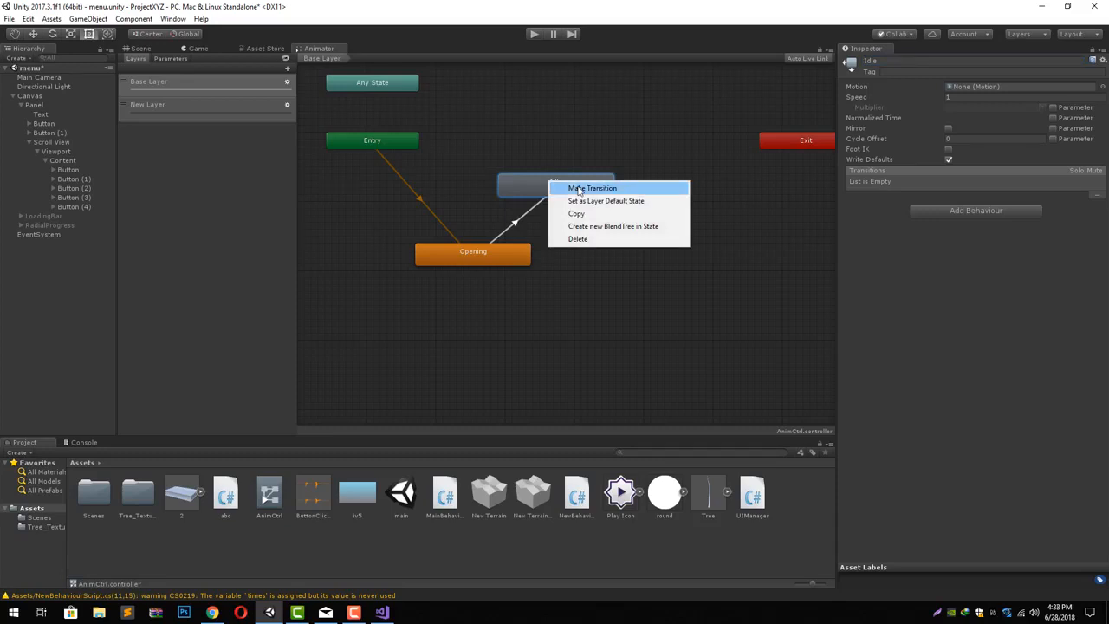
click(579, 189)
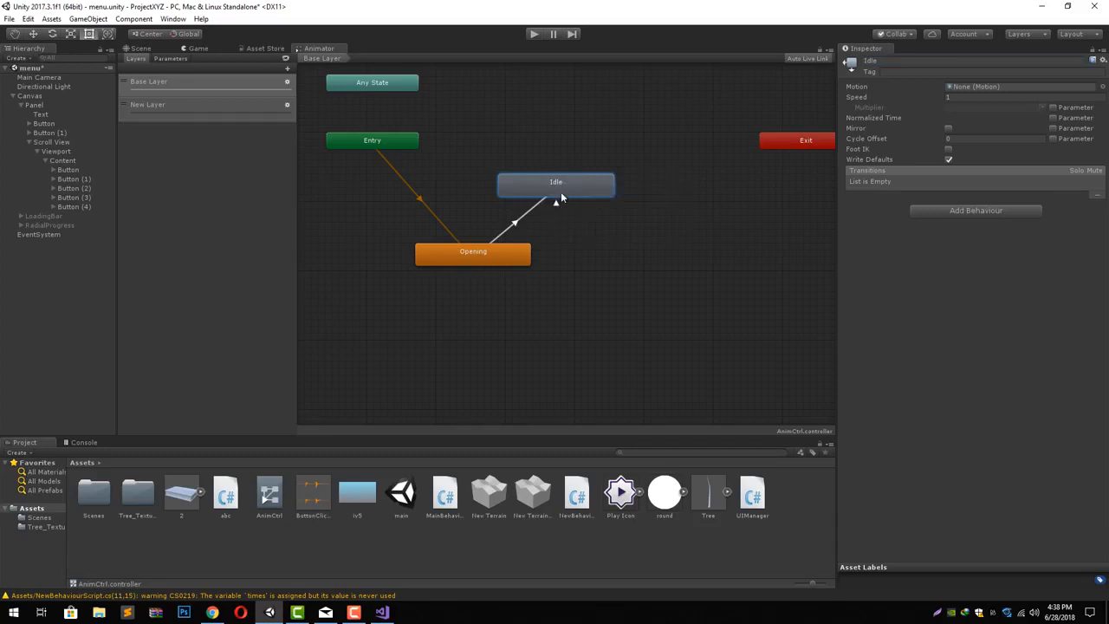
click(561, 191)
click(556, 203)
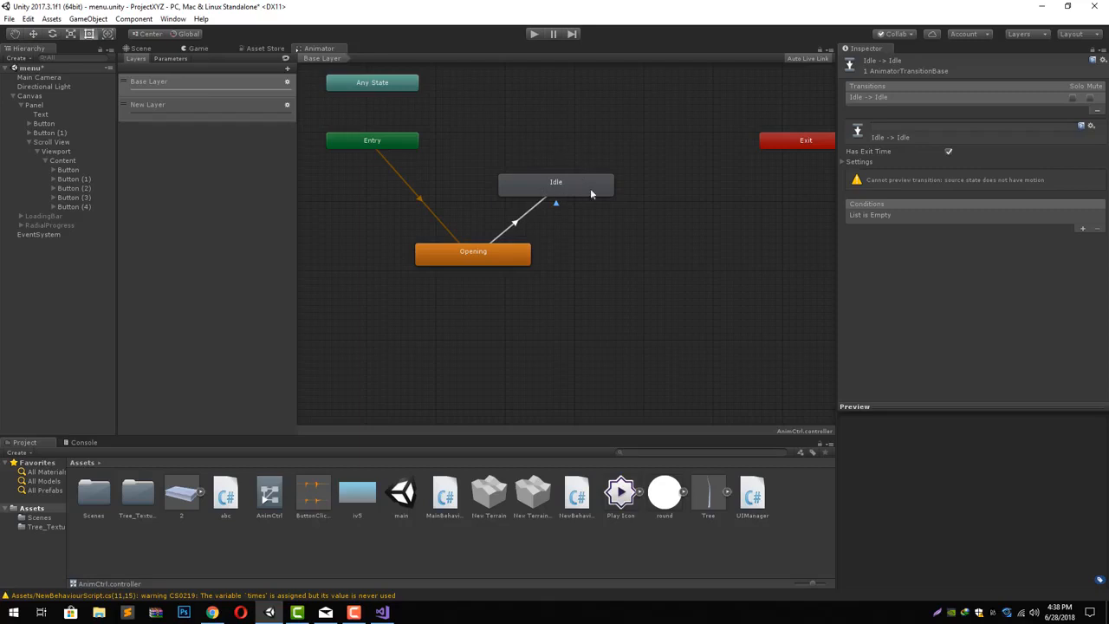
Create another empty state above Idle and name it Die
right_click(552, 125)
mouse_move(624, 128)
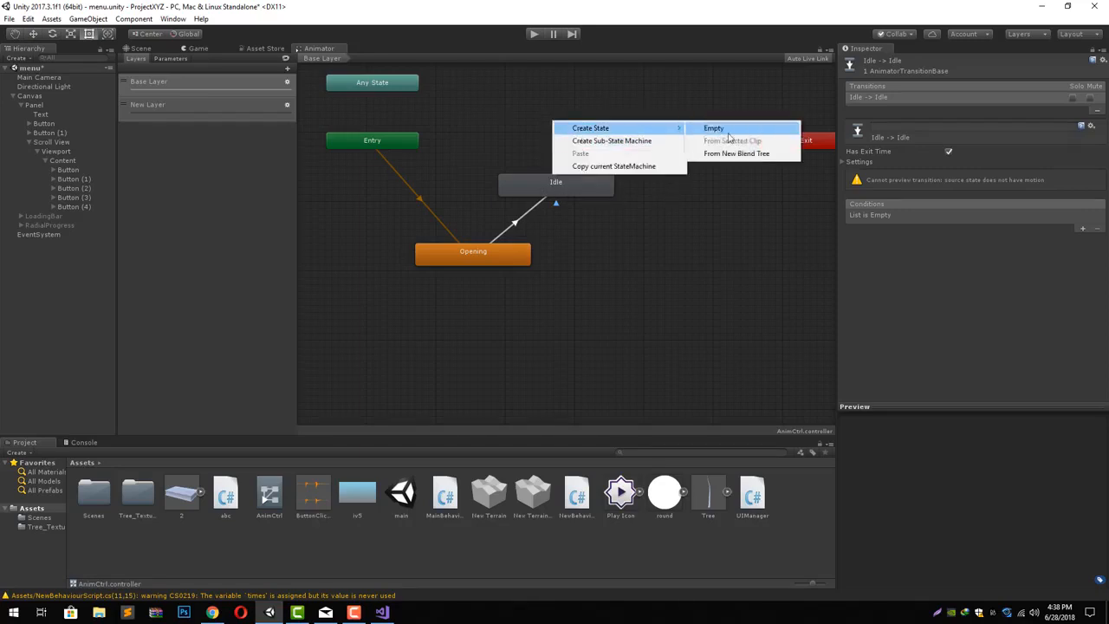
click(727, 130)
click(548, 117)
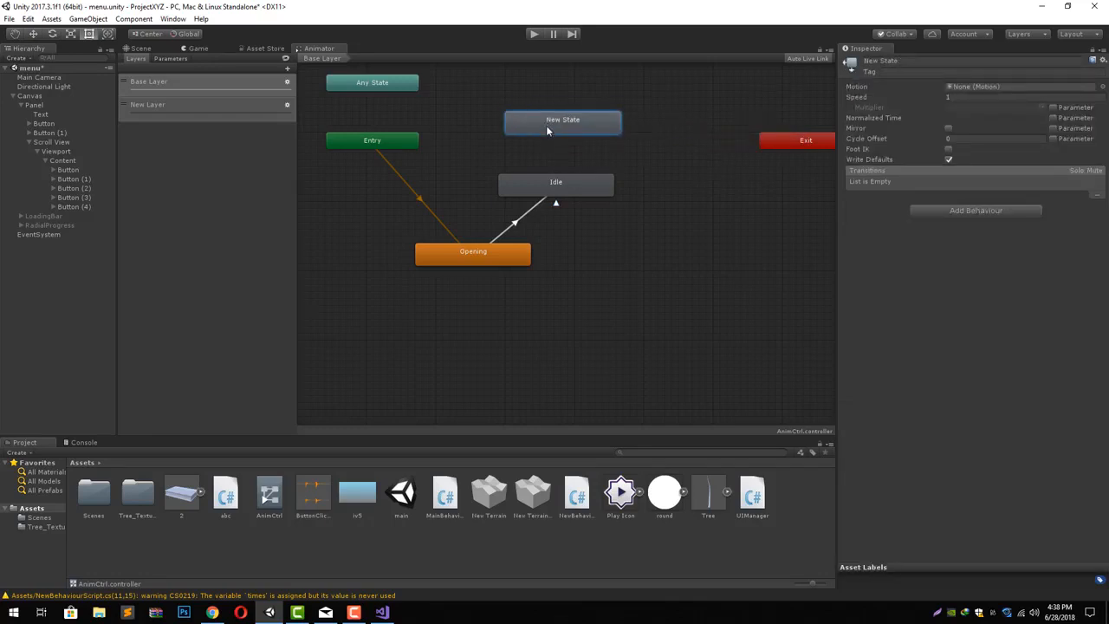
click(886, 63)
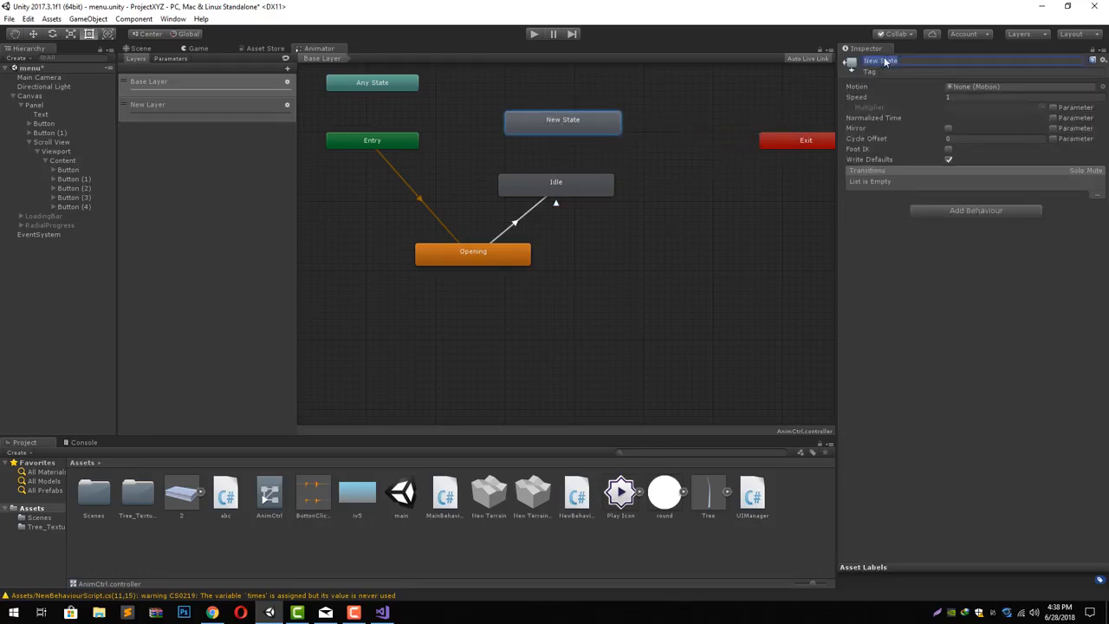
text(Iick)
key(Return)
key(ctrl+a)
text(Die)
key(Return)
Make a transition from Any State to the Die state
click(394, 84)
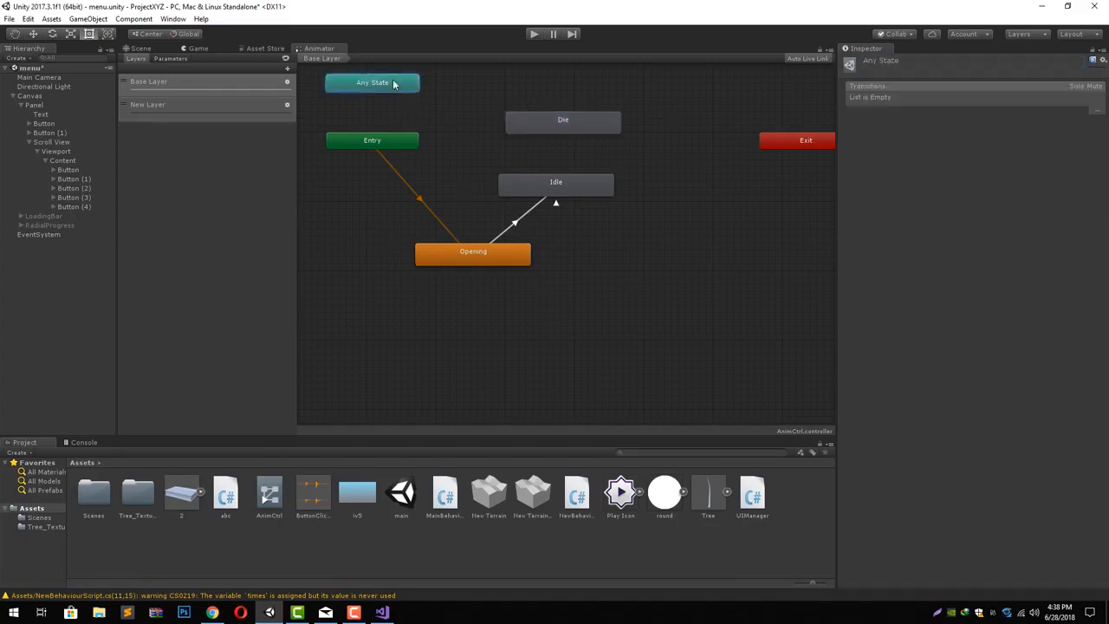
right_click(393, 83)
click(438, 87)
click(534, 119)
click(558, 123)
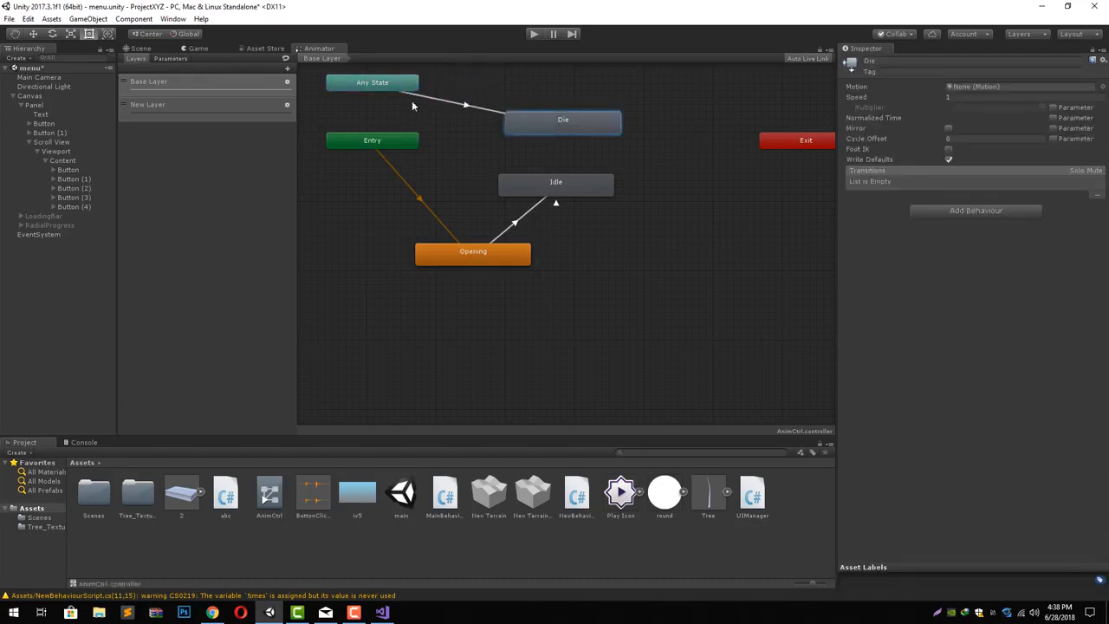
Add a condition to the Any State to Die transition and show the parameters available for it
click(461, 102)
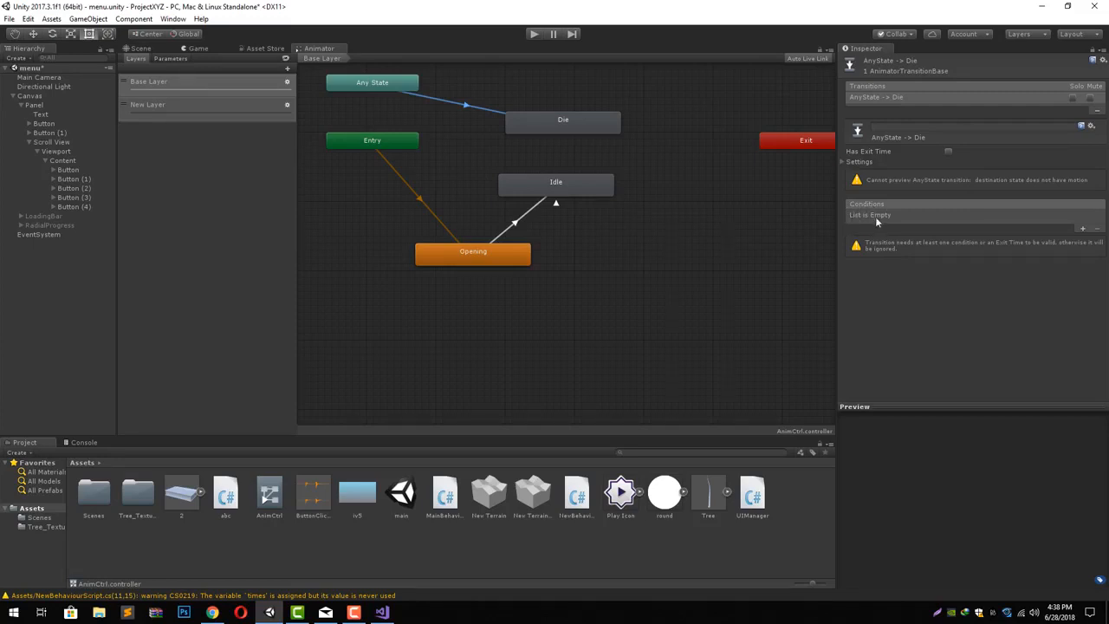
click(1082, 229)
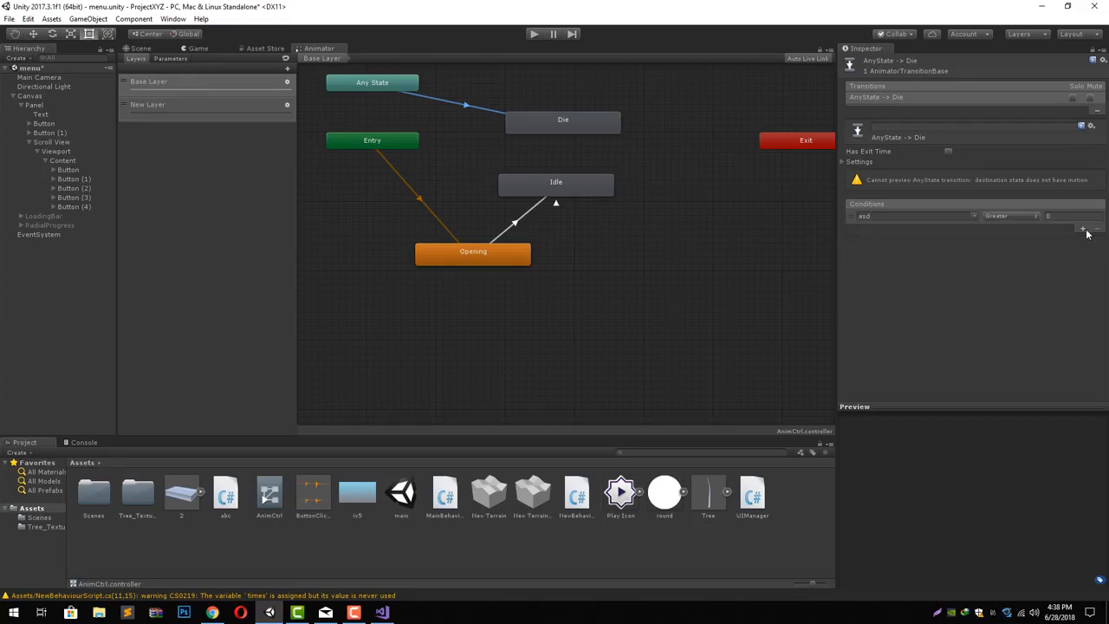
click(973, 216)
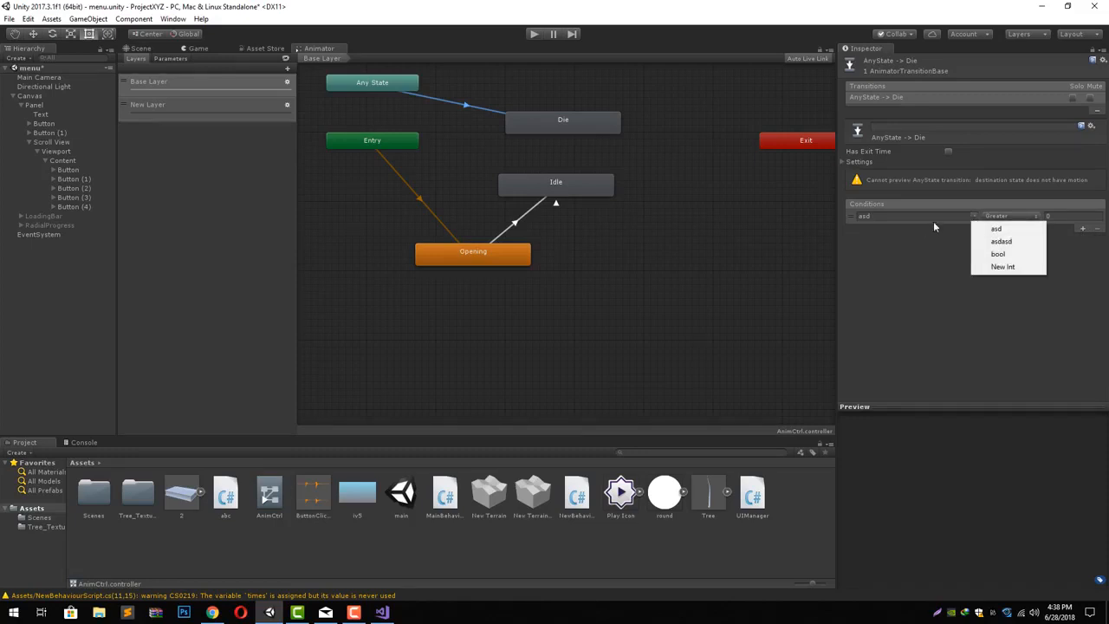
Rename the asdasd parameter to IsDead and choose it as the condition of the Any State to Die transition
click(168, 58)
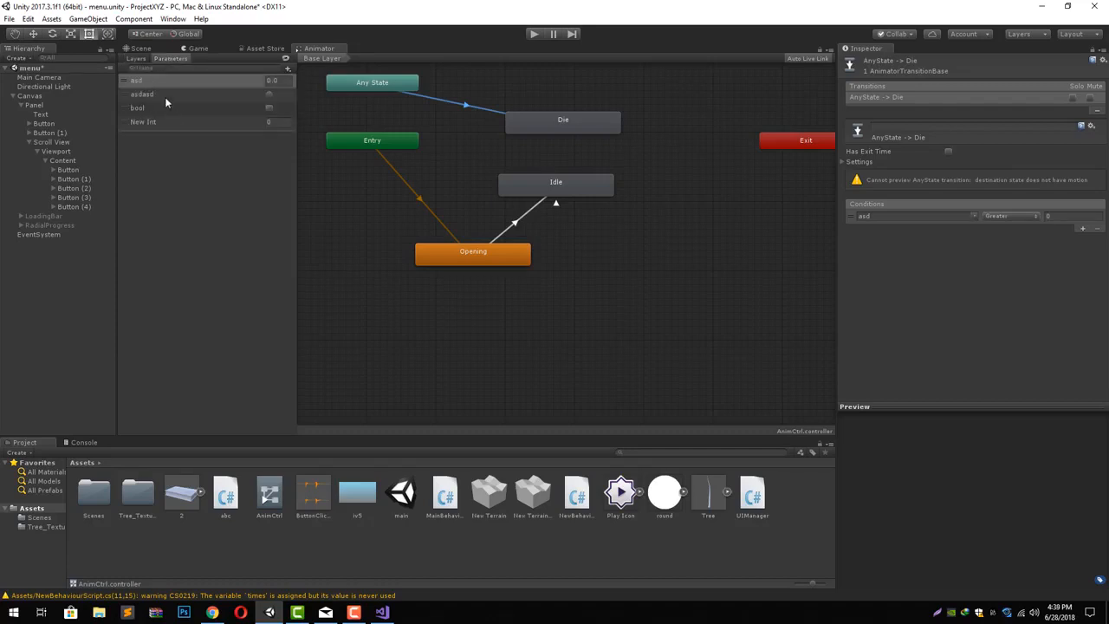
click(167, 96)
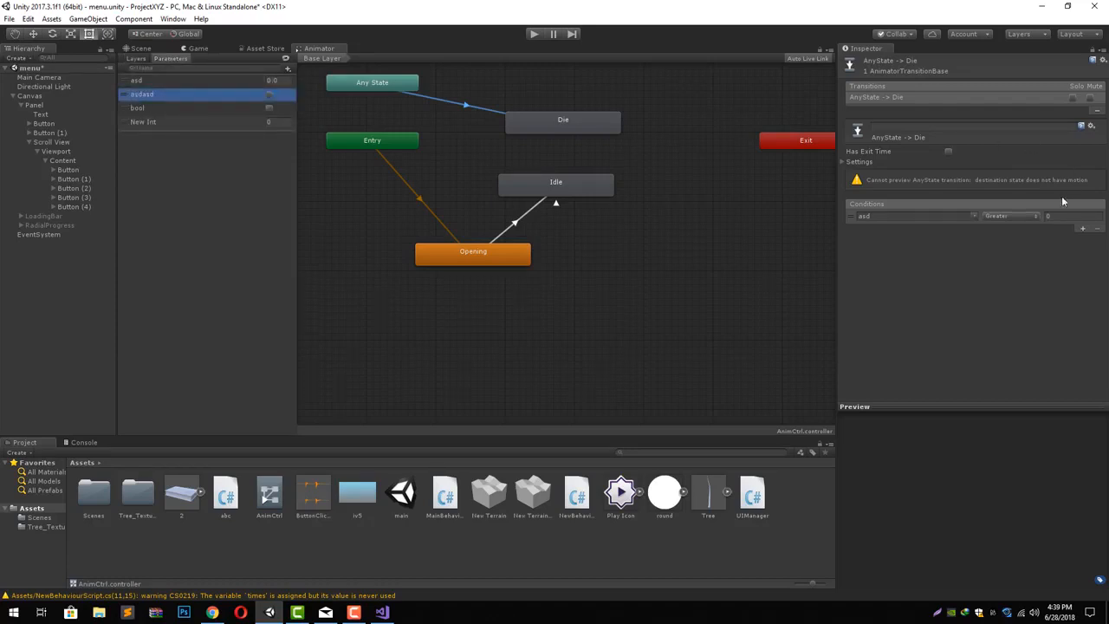
double_click(160, 96)
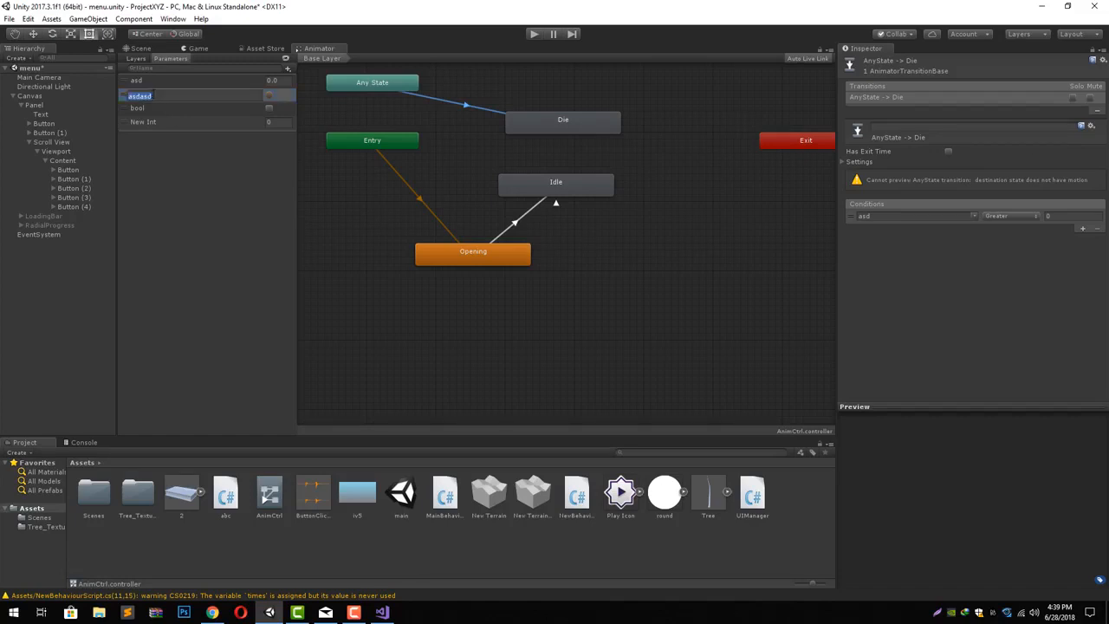
text(tsDead)
key(Return)
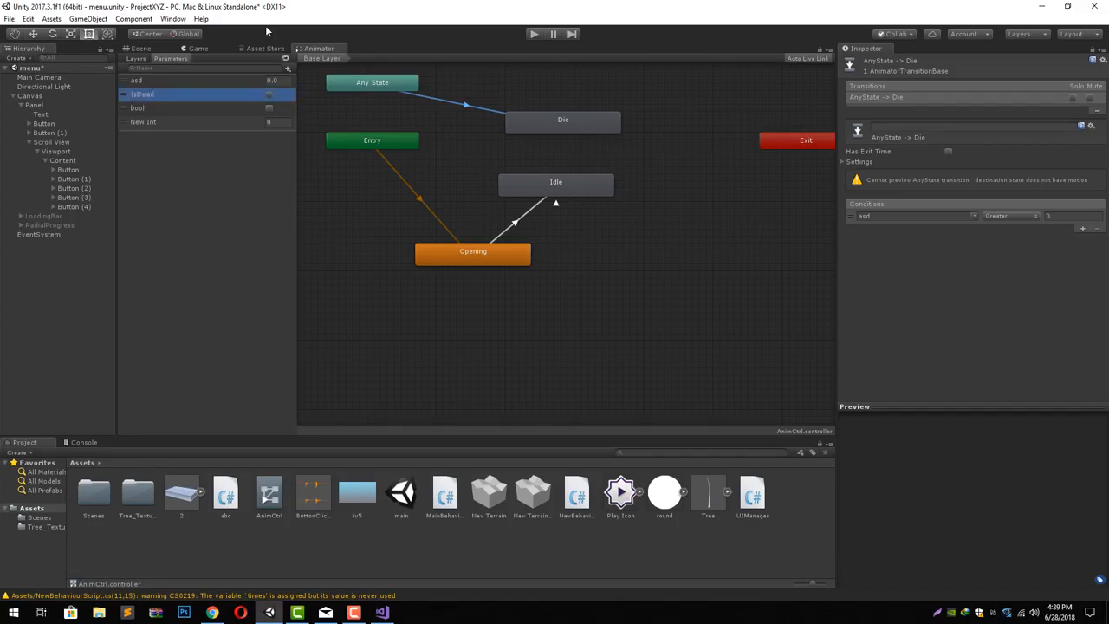
click(974, 216)
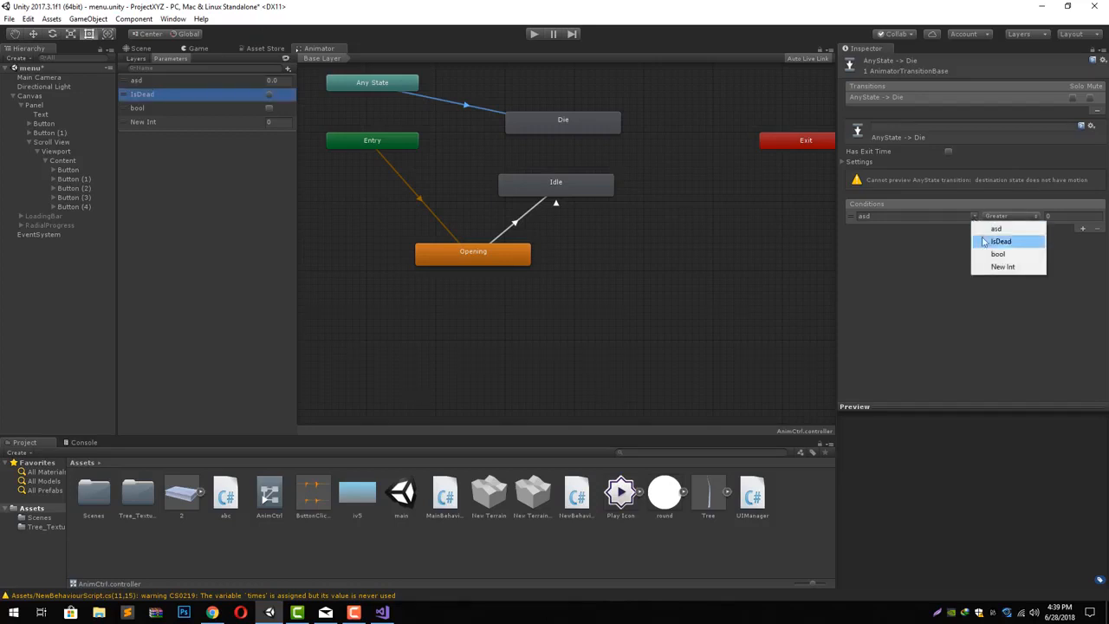
click(1001, 241)
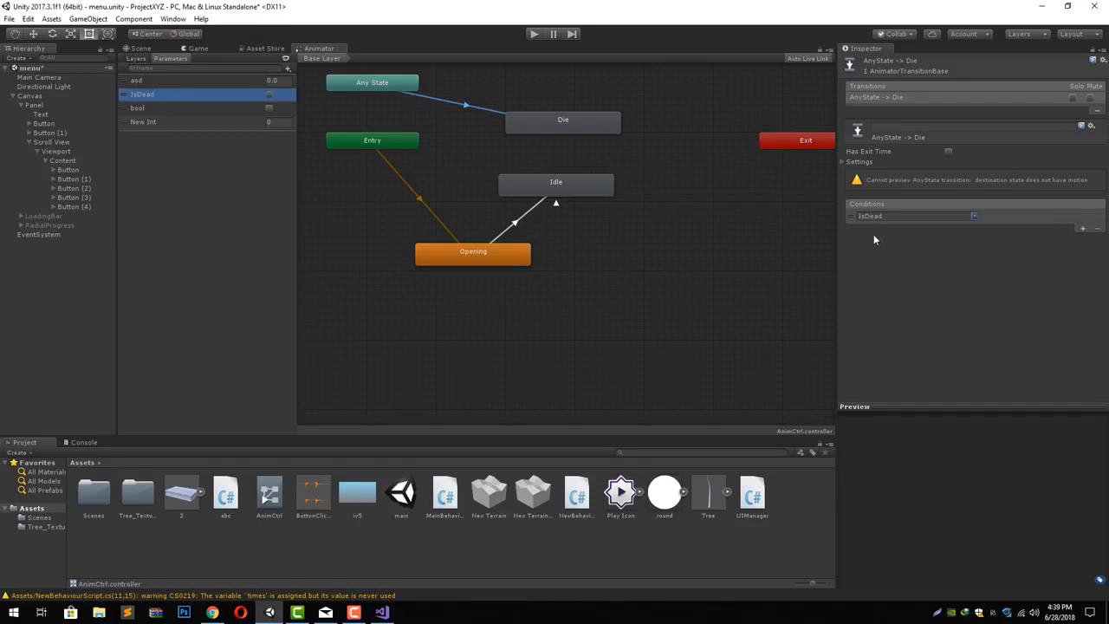